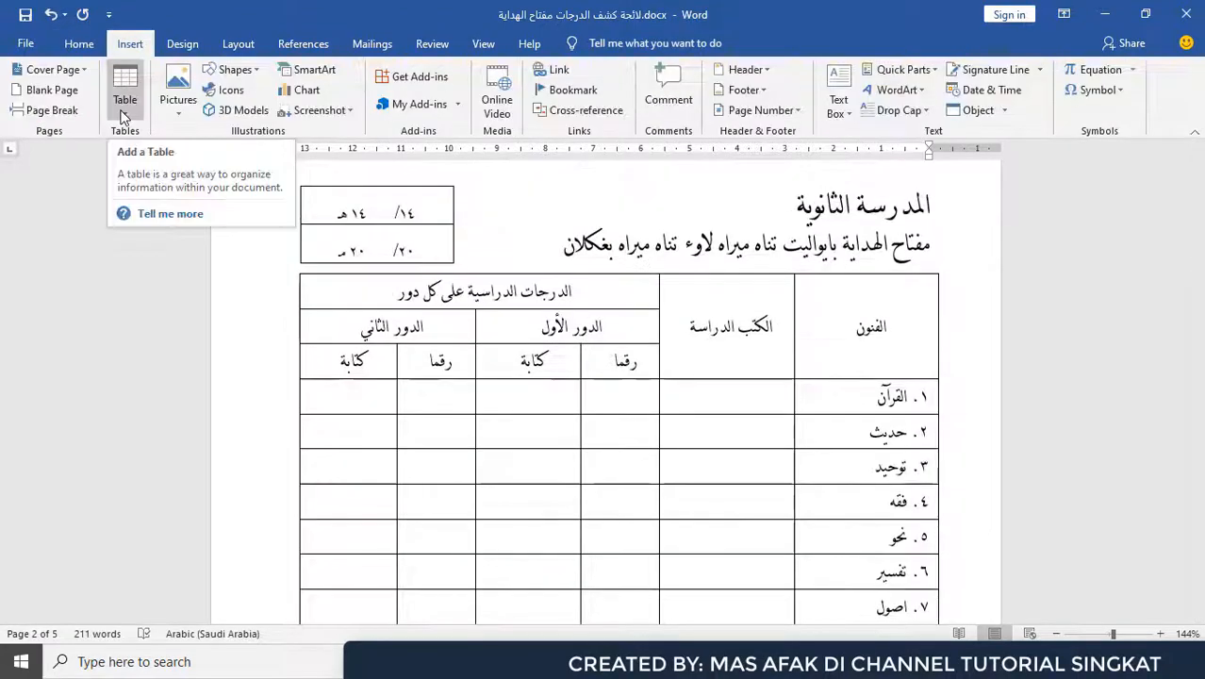
Examine the grade report table in the Word document, from its heading rows down through the subject rows
{"action": "scroll", "coordinate": [546, 288], "scroll_direction": "down", "scroll_amount": 2}
{"action": "scroll", "coordinate": [546, 287], "scroll_direction": "up", "scroll_amount": 3}
{"action": "left_click", "coordinate": [546, 288]}
{"action": "scroll", "coordinate": [566, 302], "scroll_direction": "down", "scroll_amount": 2}
{"action": "left_click", "coordinate": [946, 206]}
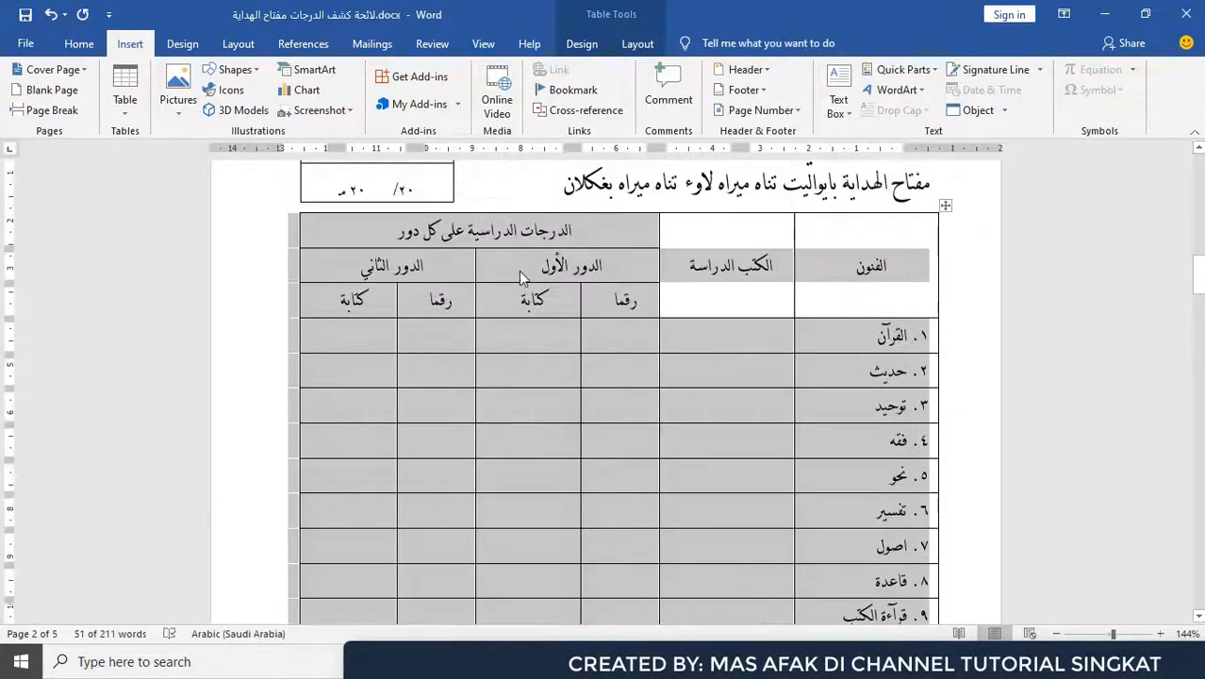
{"action": "scroll", "coordinate": [627, 336], "scroll_direction": "up", "scroll_amount": 2}
{"action": "scroll", "coordinate": [625, 520], "scroll_direction": "down", "scroll_amount": 6}
{"action": "scroll", "coordinate": [752, 467], "scroll_direction": "up", "scroll_amount": 1}
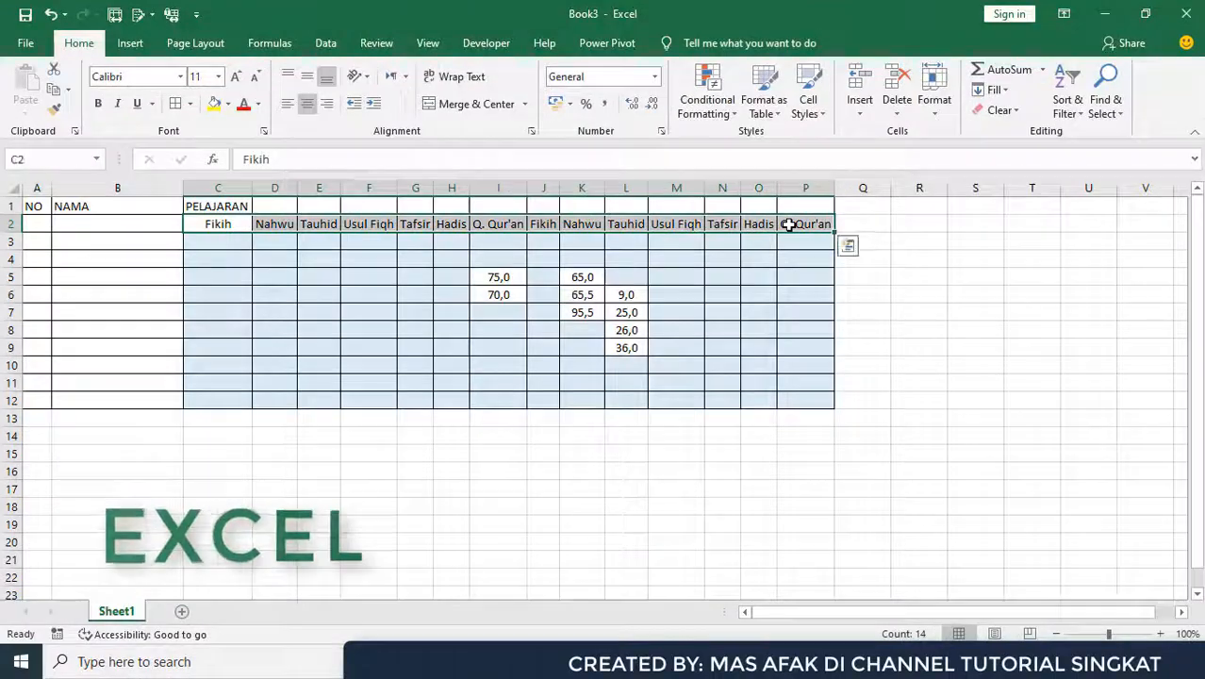
Rotate the subject headings in C2:P2 of the Excel score table to a vertical text orientation
{"action": "left_click", "coordinate": [867, 551]}
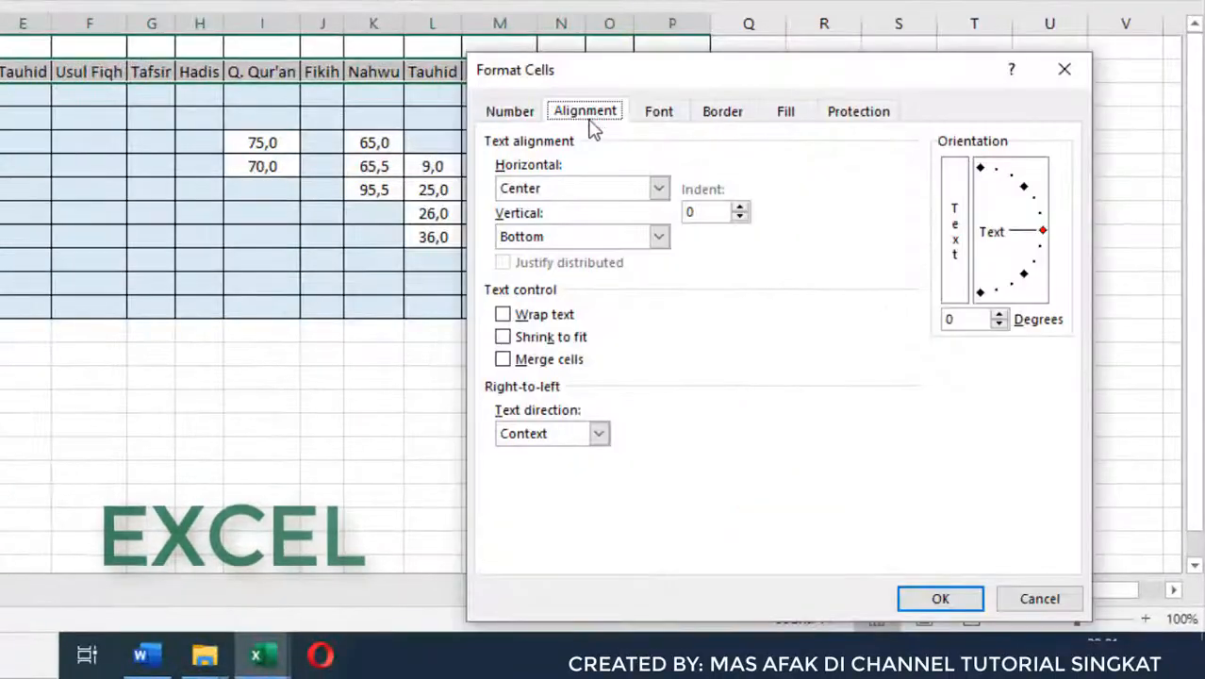
{"action": "left_click_drag", "start_coordinate": [1039, 243], "coordinate": [979, 165]}
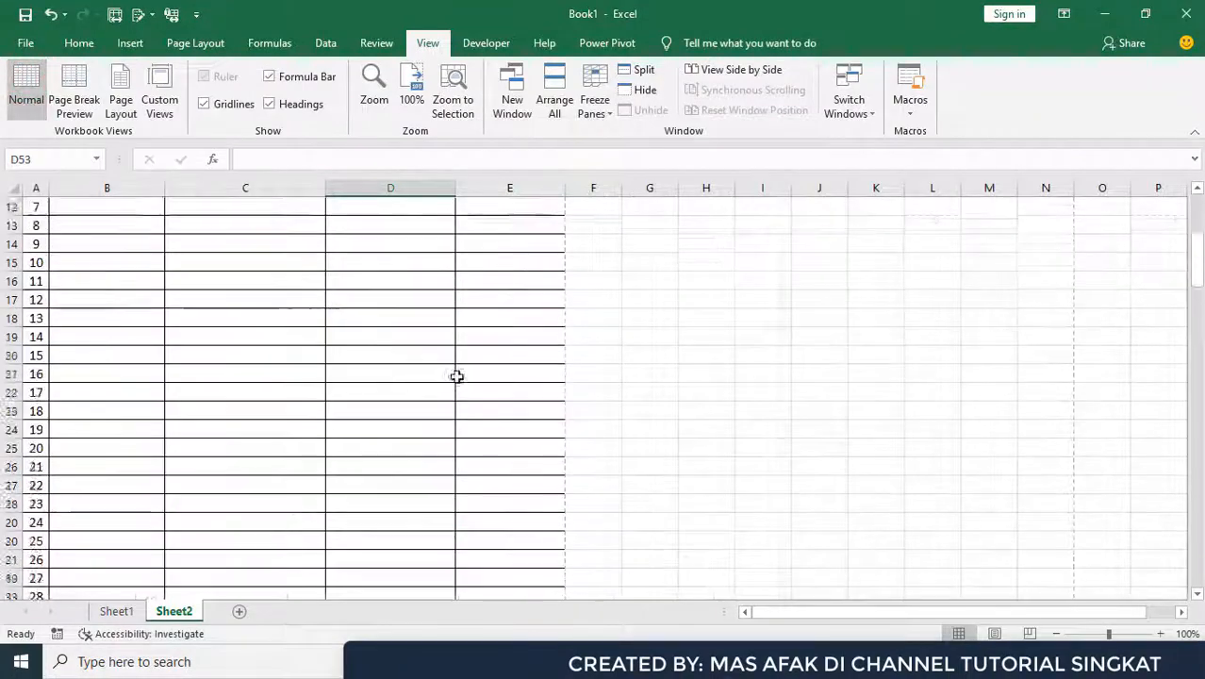
Open the print preview for Sheet2 of Book1
{"action": "key", "text": "ctrl+p"}
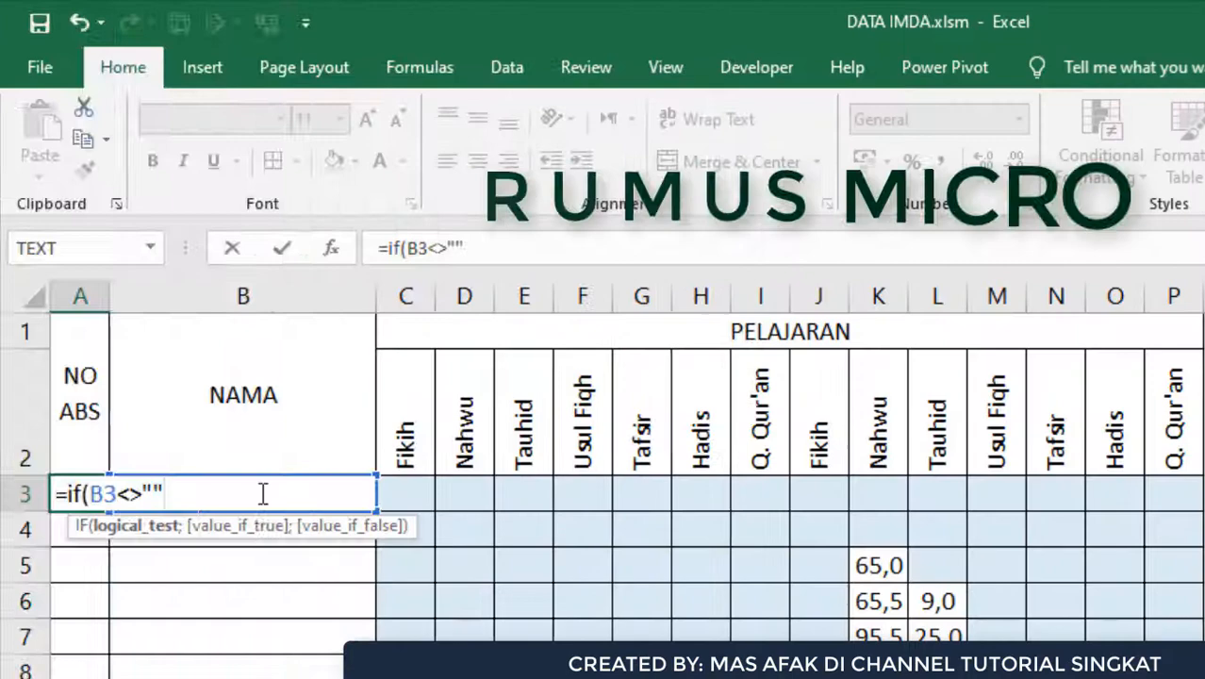
Complete the numbering formula in A3 as =IF(B3<>"";1;"")
{"action": "type", "text": ";1;\"\")"}
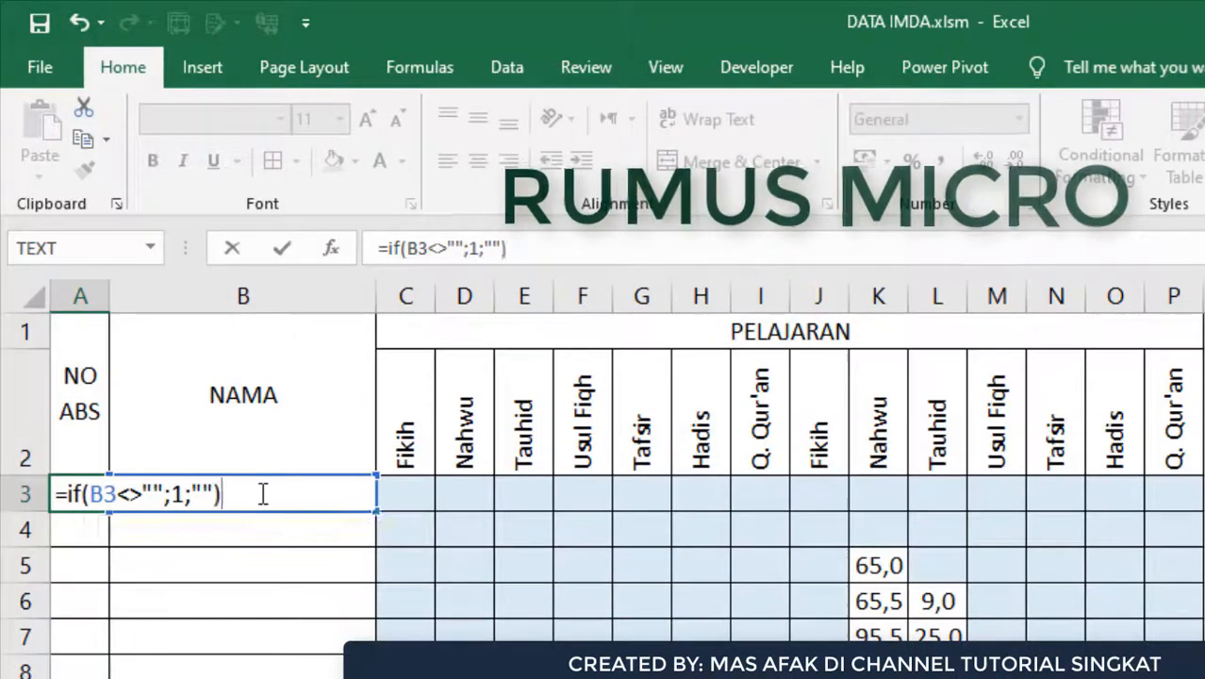
{"action": "key", "text": "Tab"}
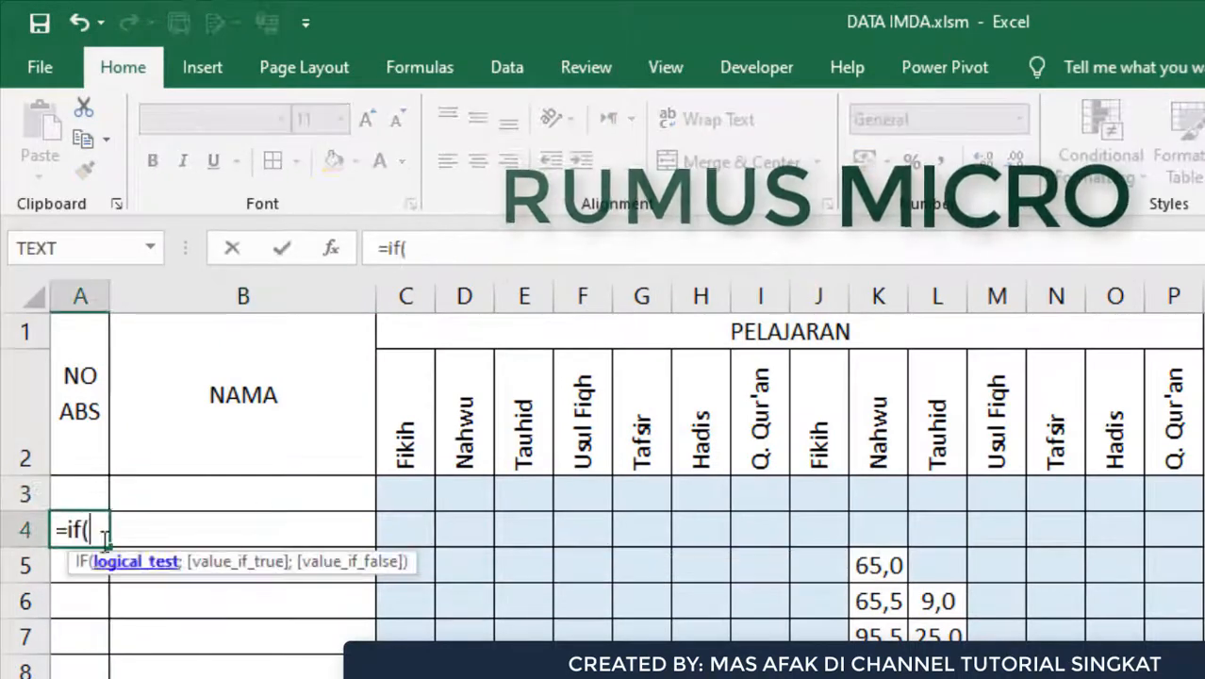
Enter the numbering formula =IF(AND(B4<>"";A3<>"");A3+1) in A4
{"action": "type", "text": "and("}
{"action": "left_click", "coordinate": [283, 493]}
{"action": "key", "text": "Down"}
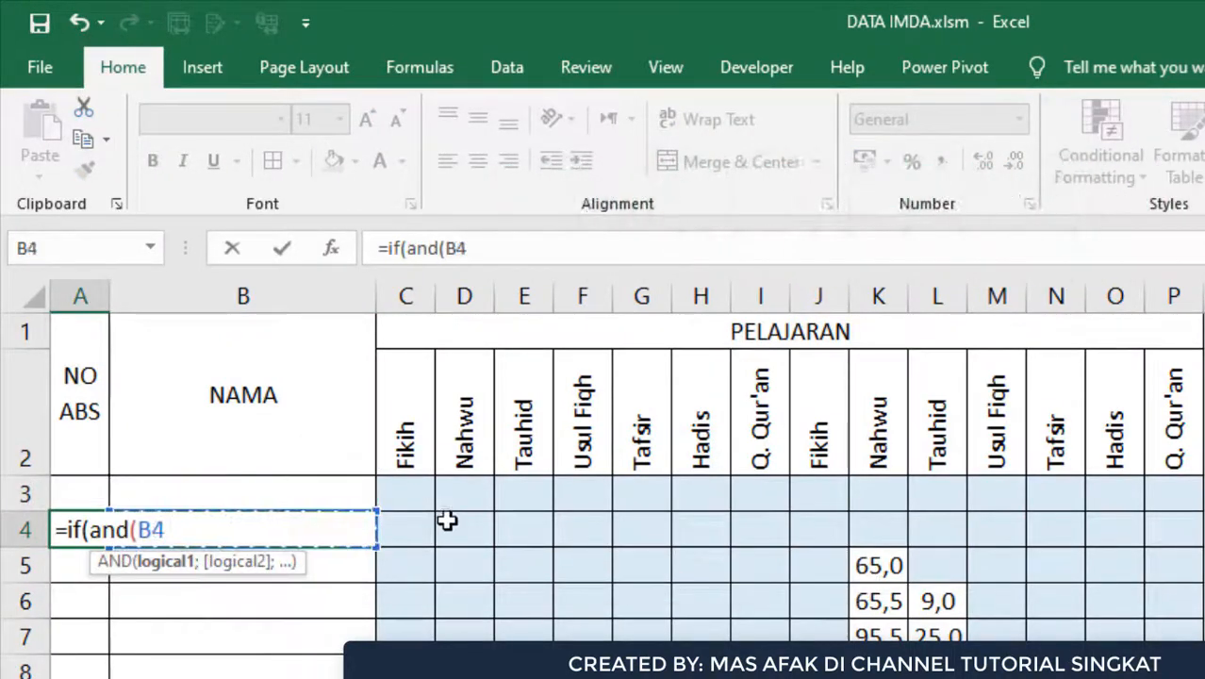
{"action": "type", "text": "<>\"\";"}
{"action": "key", "text": "Up"}
{"action": "type", "text": "<>\"\");"}
{"action": "left_click", "coordinate": [86, 495]}
{"action": "type", "text": "+1"}
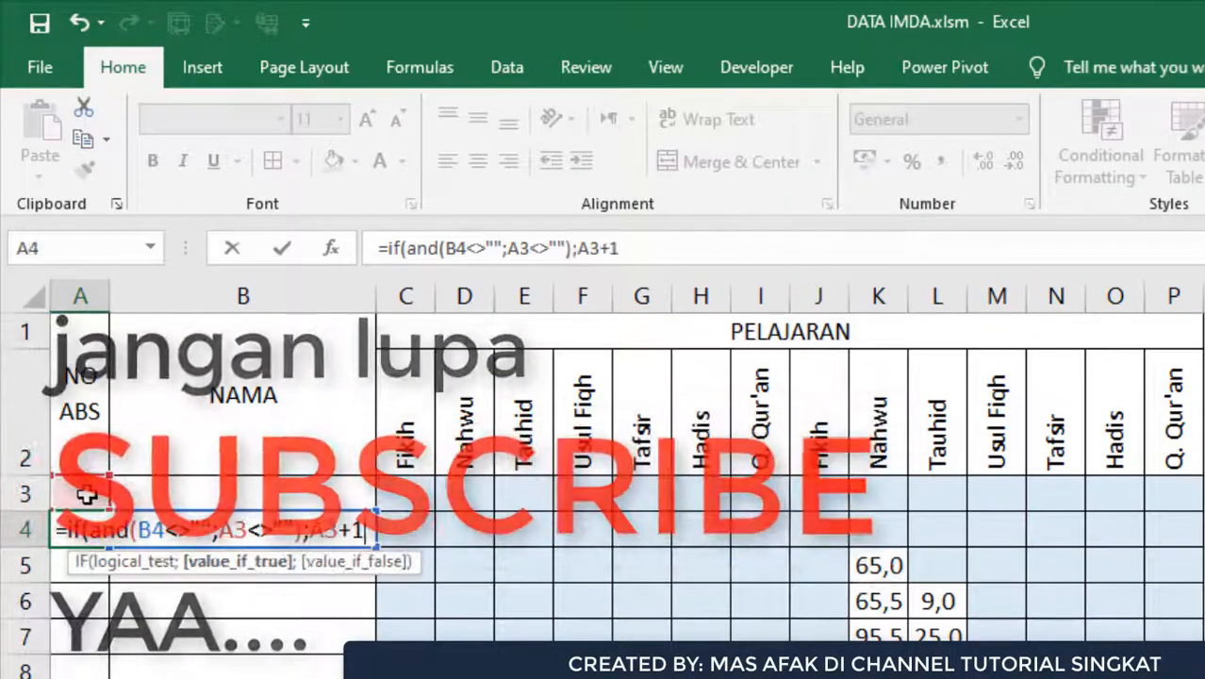
{"action": "key", "text": "Return"}
Extend the A4 numbering formula with an empty text ("") as the value if false
{"action": "left_click", "coordinate": [83, 526]}
{"action": "left_click", "coordinate": [643, 256]}
{"action": "key", "text": "BackSpace"}
{"action": "type", "text": ";\"\""}
{"action": "key", "text": "Return"}
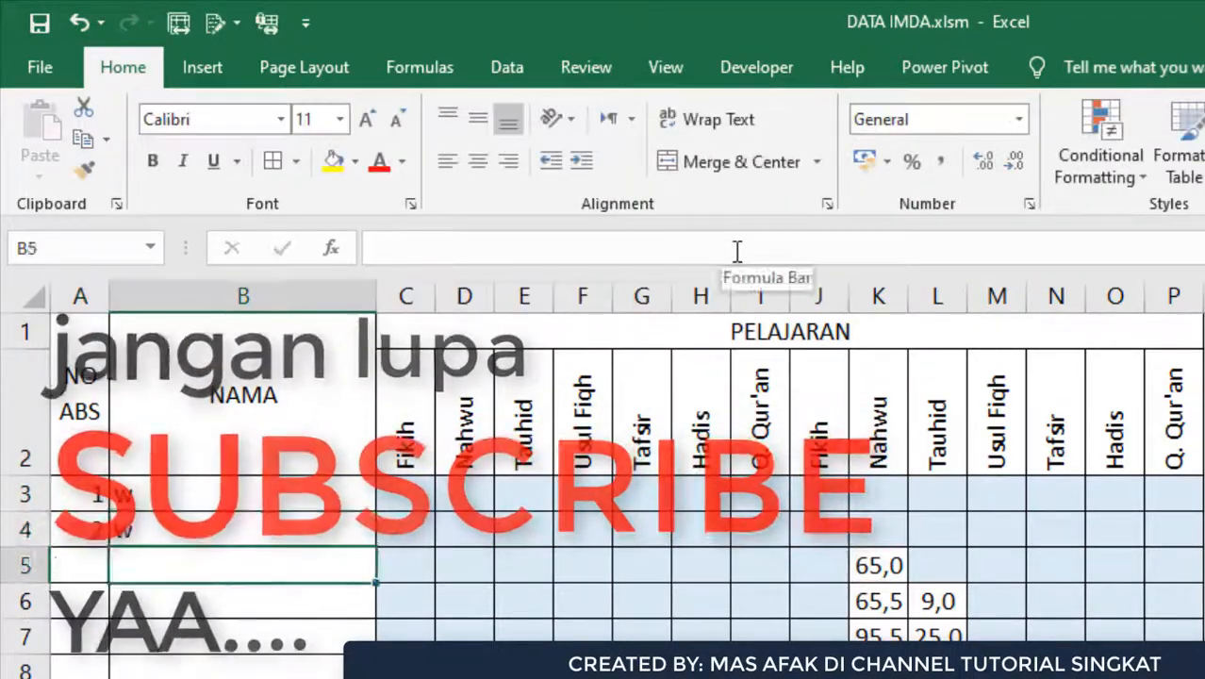
{"action": "key", "text": "Up"}
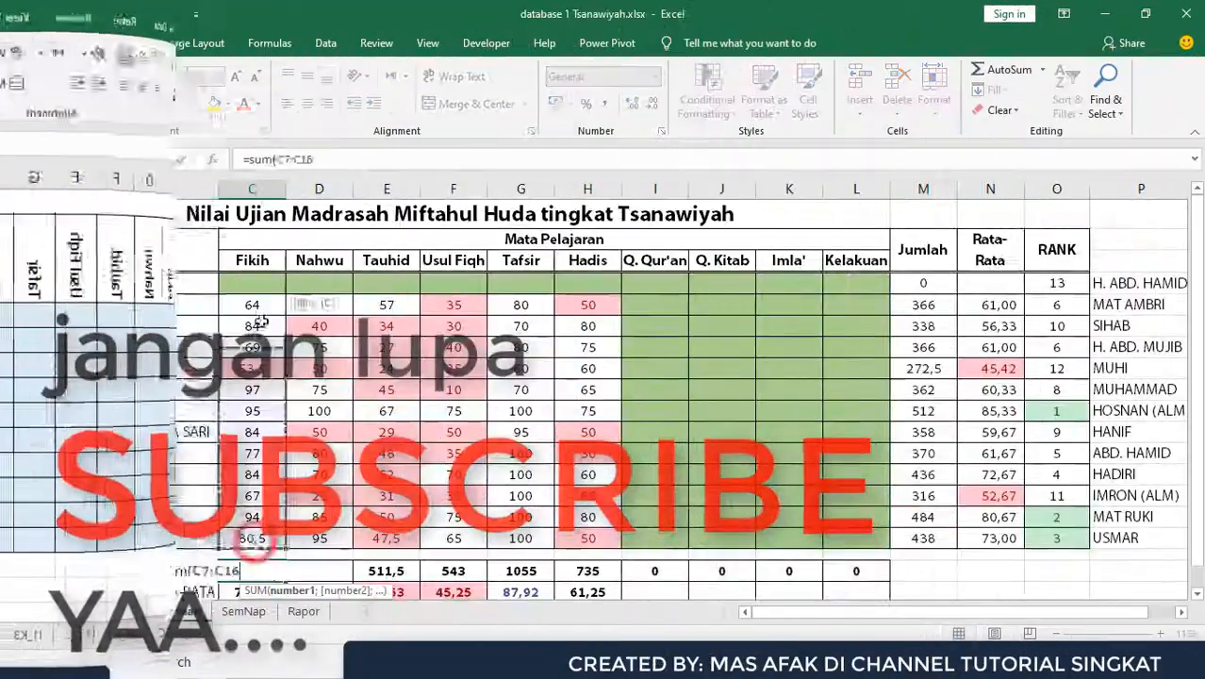
Fill the Rata-Rata column N4:N16 with the formula =AVERAGE(C4:L4)
{"action": "left_click_drag", "start_coordinate": [990, 283], "coordinate": [991, 538]}
{"action": "type", "text": "=average(c4:l4)"}
{"action": "key", "text": "ctrl+Return"}
Inspect the range averaged in N5, and try zero scores in I5:L5 before clearing them
{"action": "double_click", "coordinate": [998, 304]}
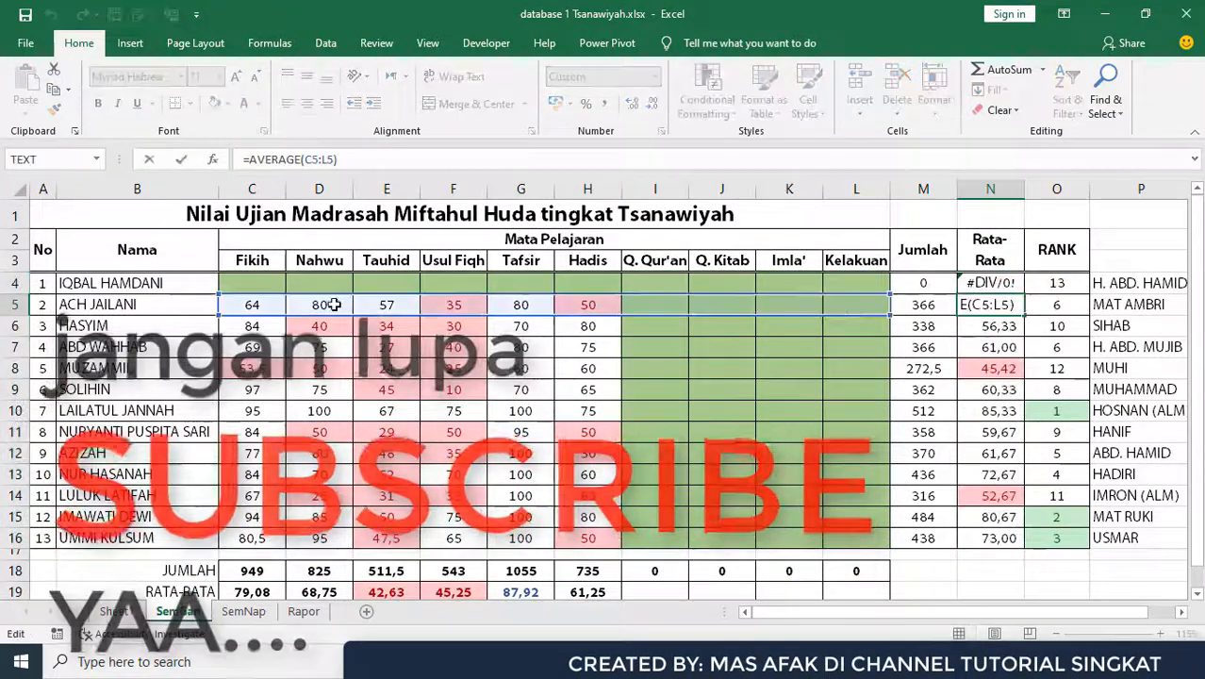
{"action": "key", "text": "Escape"}
{"action": "left_click_drag", "start_coordinate": [254, 305], "coordinate": [587, 304]}
{"action": "left_click_drag", "start_coordinate": [655, 304], "coordinate": [861, 304]}
{"action": "left_click", "coordinate": [655, 305]}
{"action": "type", "text": "0\t0\t0\t0"}
{"action": "key", "text": "ctrl+Return"}
{"action": "key", "text": "shift+Left"}
{"action": "key", "text": "shift+Left"}
{"action": "key", "text": "shift+Left"}
{"action": "key", "text": "Delete"}
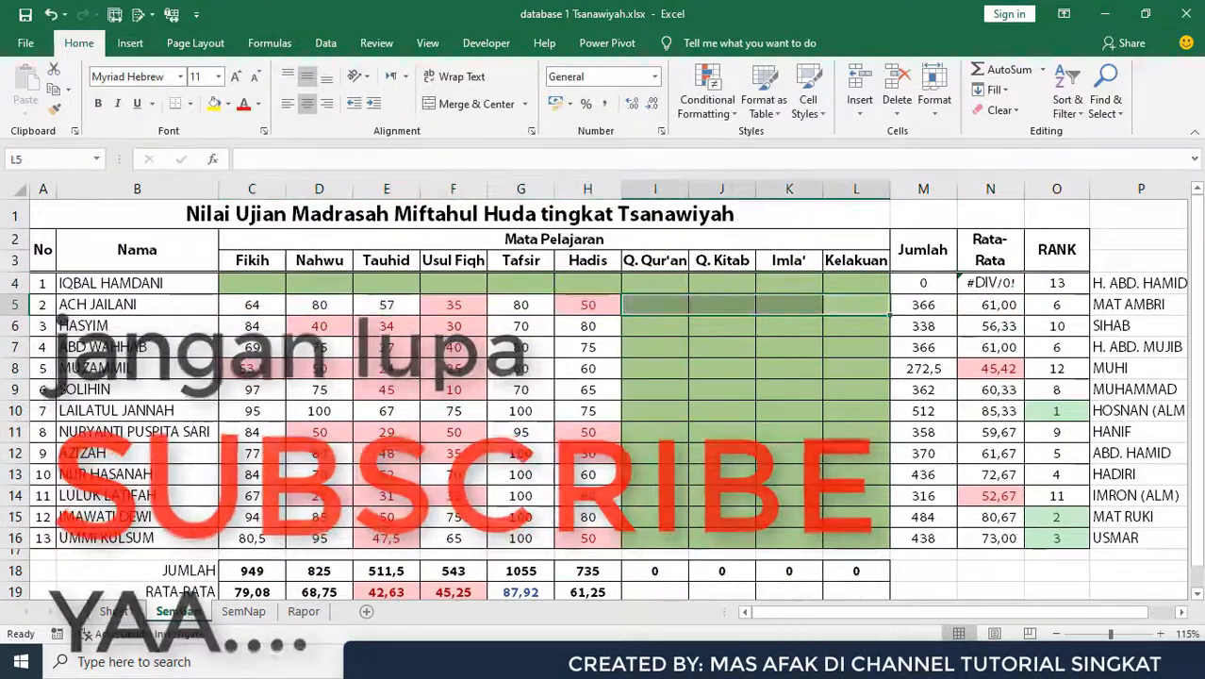
Try a zero in the empty subject scores of row 4 and clear it again
{"action": "mouse_move", "coordinate": [252, 283]}
{"action": "left_mouse_down"}
{"action": "mouse_move", "coordinate": [851, 283]}
{"action": "mouse_move", "coordinate": [252, 283]}
{"action": "left_mouse_up"}
{"action": "left_click", "coordinate": [655, 283]}
{"action": "type", "text": "0"}
{"action": "key", "text": "ctrl+Return"}
{"action": "key", "text": "Delete"}
Wrap the N4 average in IFERROR with 0 as fallback, giving =IFERROR(AVERAGE(C4:L4);0)
{"action": "left_click", "coordinate": [990, 283]}
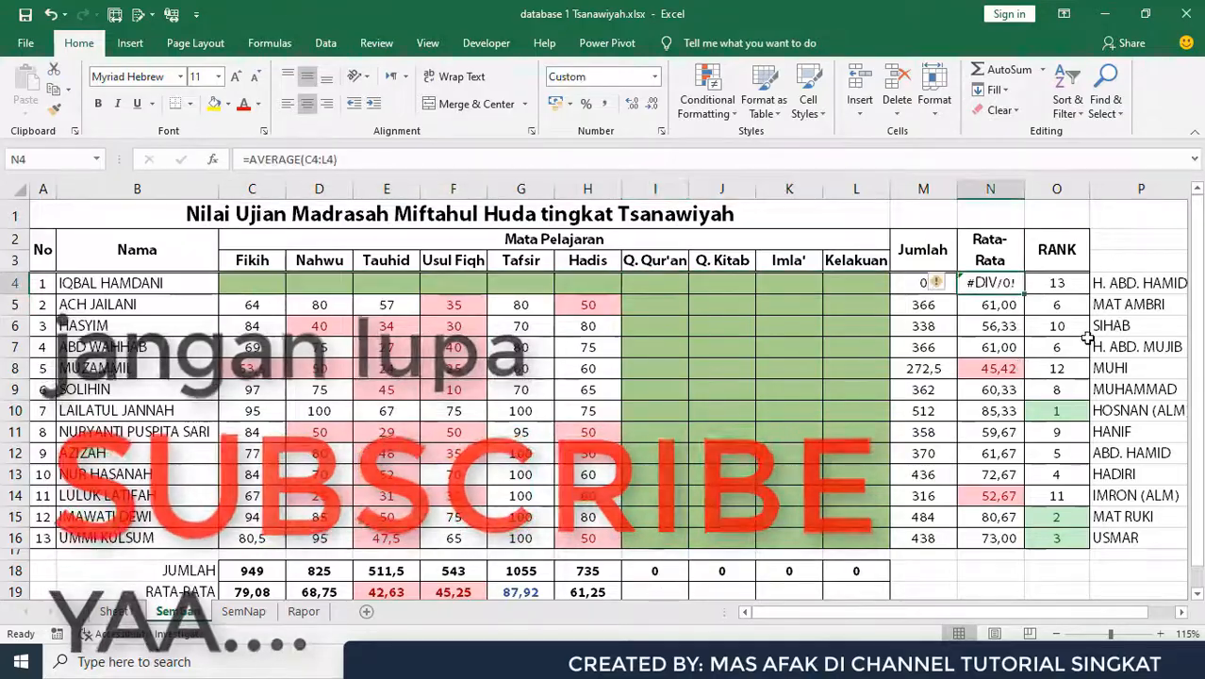
{"action": "left_click", "coordinate": [250, 159]}
{"action": "type", "text": "iferror(;0)"}
{"action": "key", "text": "Return"}
{"action": "left_click_drag", "start_coordinate": [856, 283], "coordinate": [252, 283]}
{"action": "left_click", "coordinate": [976, 290]}
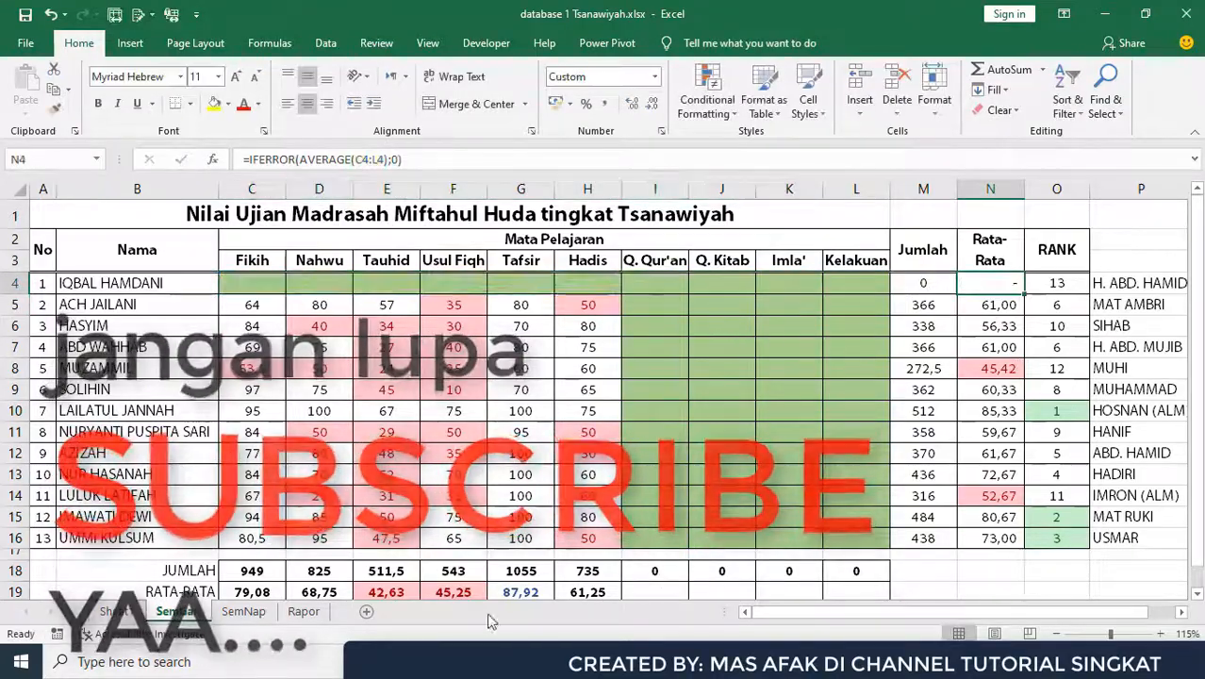
Look over the score table and switch to the SemNap sheet
{"action": "left_click", "coordinate": [252, 368]}
{"action": "scroll", "coordinate": [258, 315], "scroll_direction": "down", "scroll_amount": 1}
{"action": "scroll", "coordinate": [259, 315], "scroll_direction": "up", "scroll_amount": 1}
{"action": "left_click", "coordinate": [243, 612]}
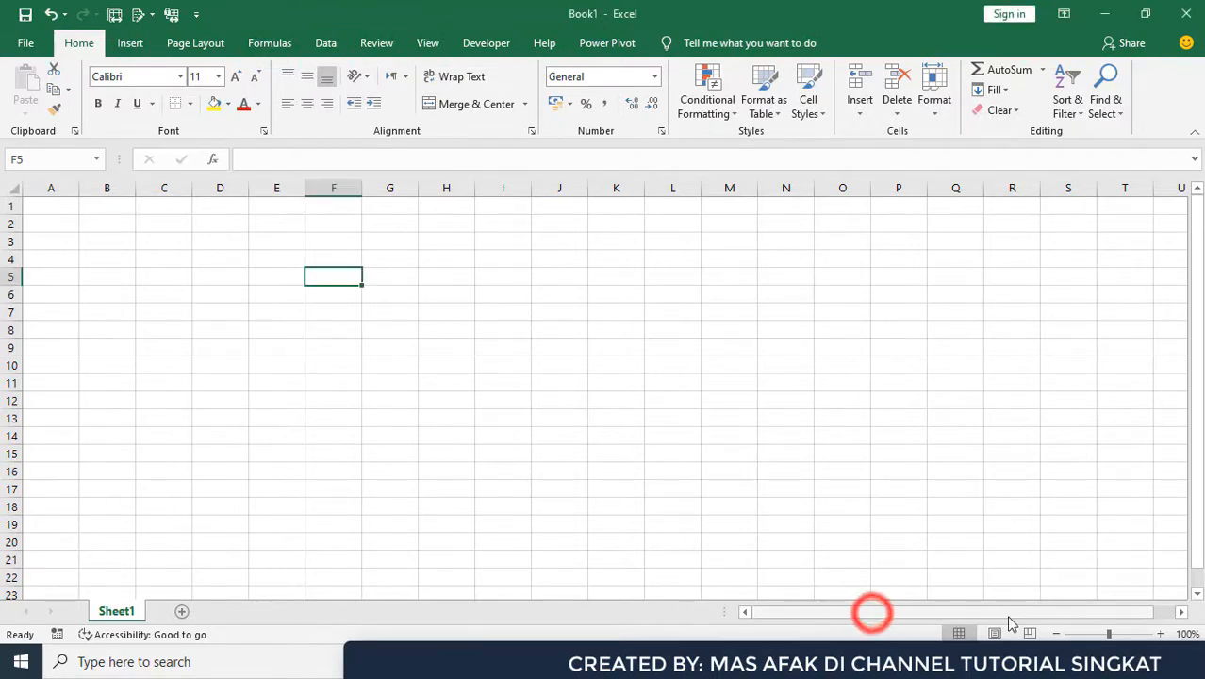
{"action": "mouse_move", "coordinate": [1012, 614]}
{"action": "left_mouse_down"}
{"action": "mouse_move", "coordinate": [1045, 626]}
{"action": "mouse_move", "coordinate": [1023, 623]}
{"action": "left_mouse_up"}
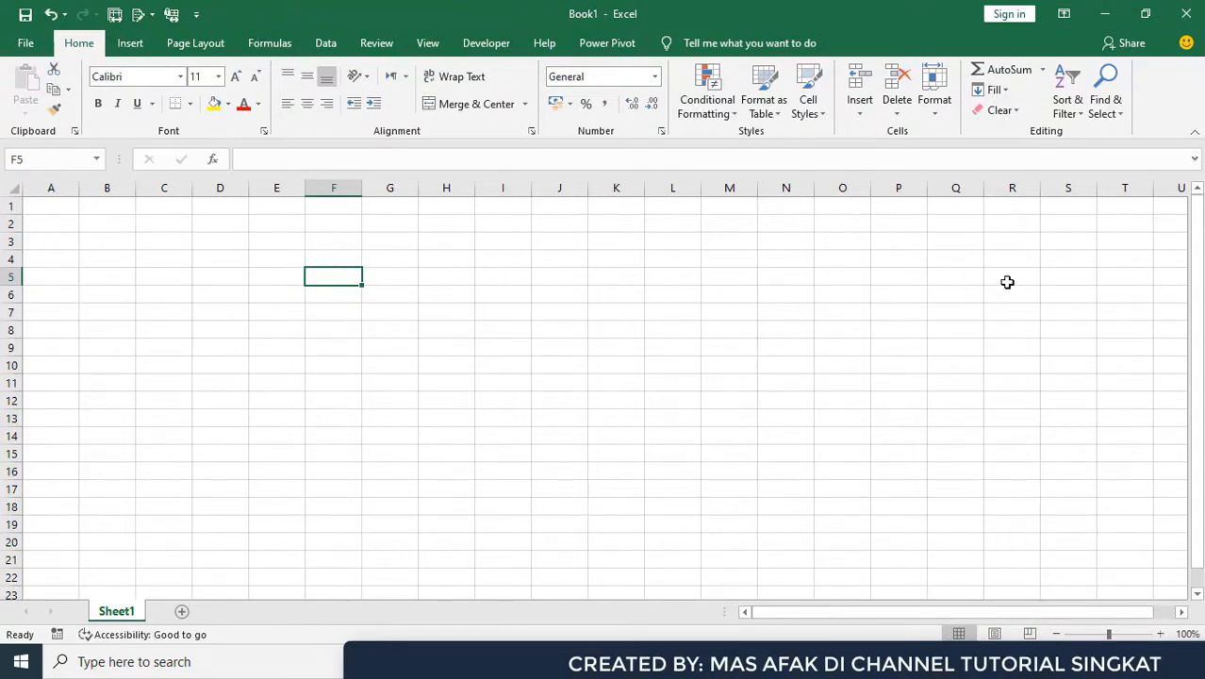
{"action": "scroll", "coordinate": [877, 434], "scroll_direction": "down", "scroll_amount": 3}
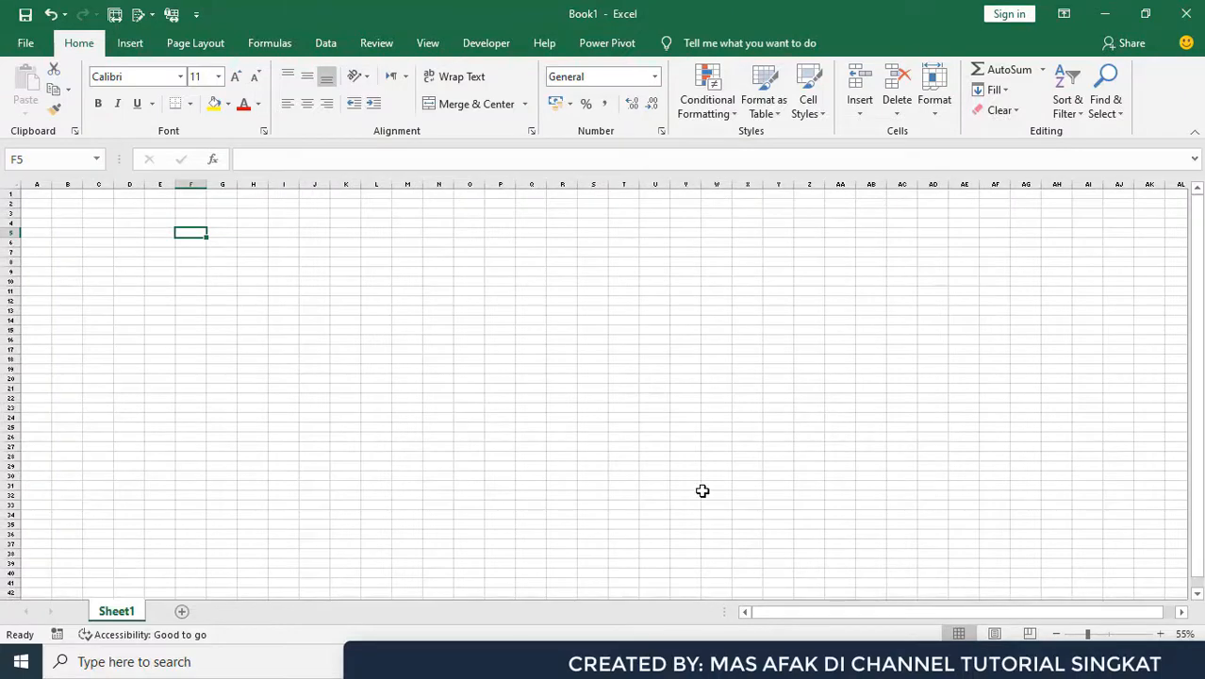
{"action": "scroll", "coordinate": [702, 486], "scroll_direction": "up", "scroll_amount": 2}
{"action": "left_click", "coordinate": [906, 614]}
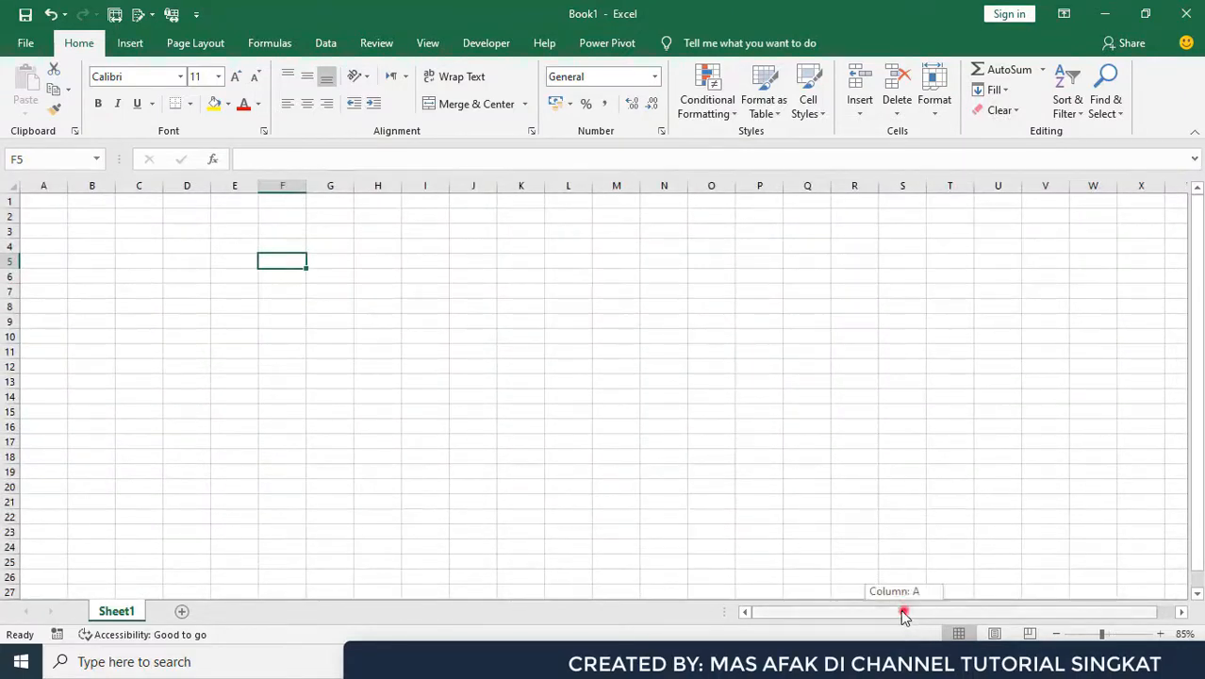
{"action": "scroll", "coordinate": [47, 390], "scroll_direction": "up", "scroll_amount": 1}
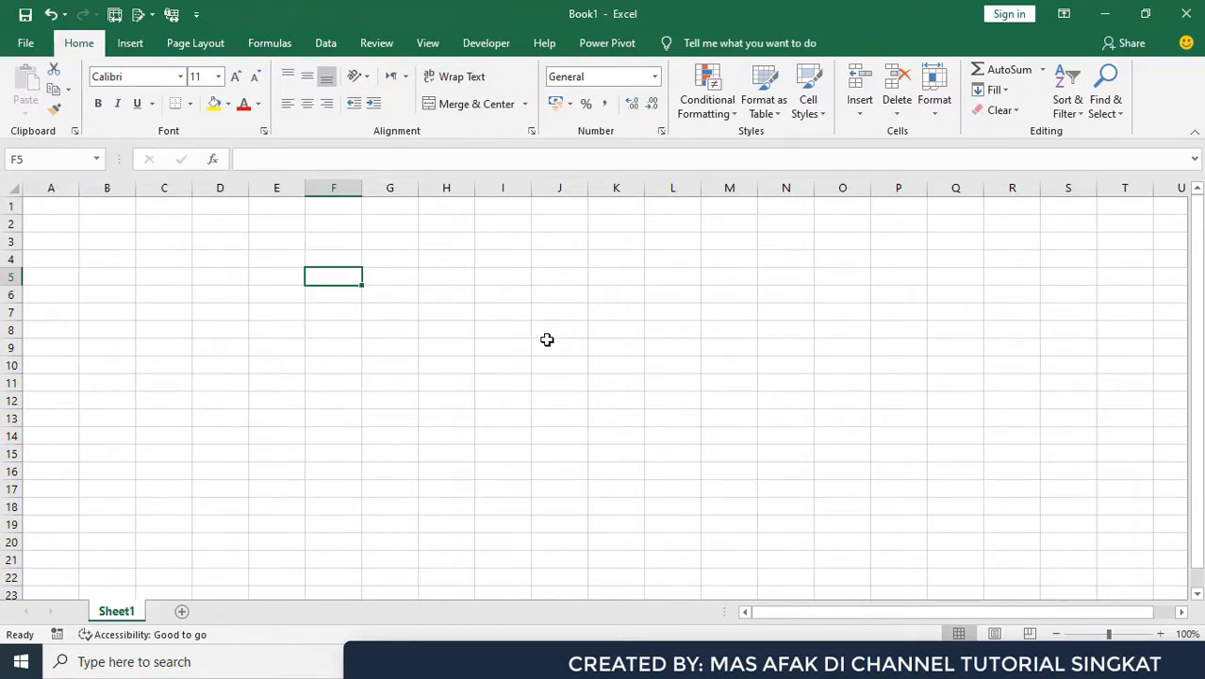
Show the blank sheet in Page Layout view, check its page boundaries, and return to Normal view
{"action": "left_click", "coordinate": [427, 42]}
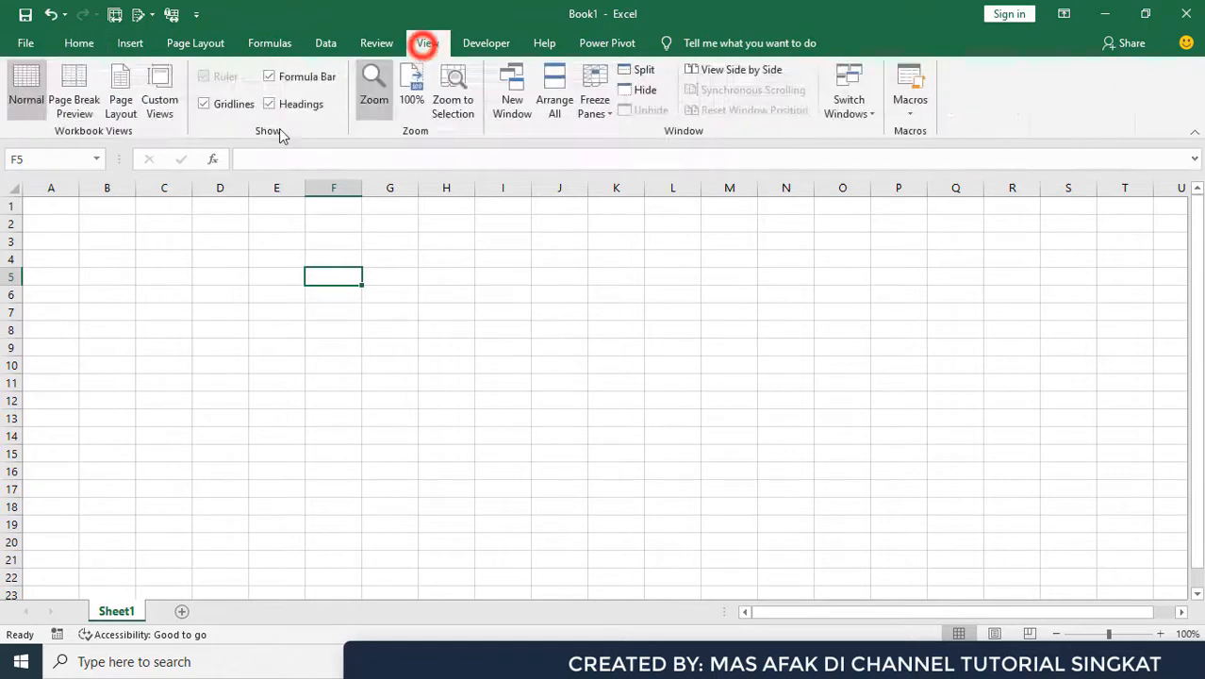
{"action": "left_click", "coordinate": [124, 109]}
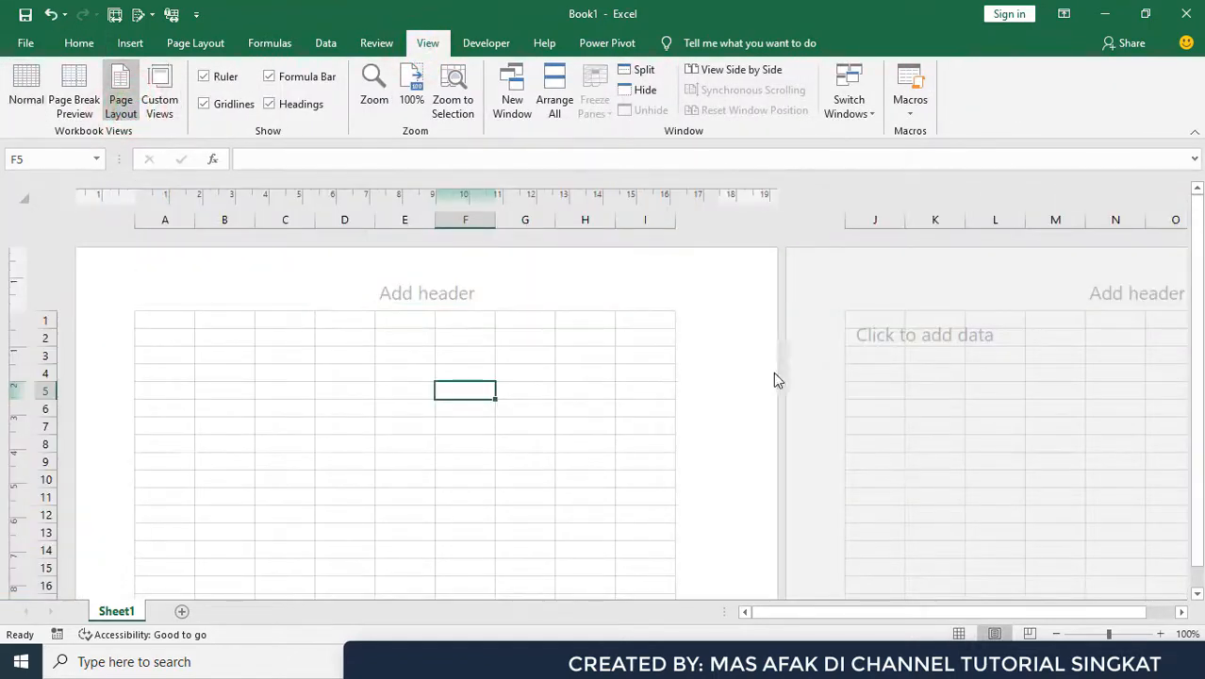
{"action": "scroll", "coordinate": [776, 379], "scroll_direction": "down", "scroll_amount": 15}
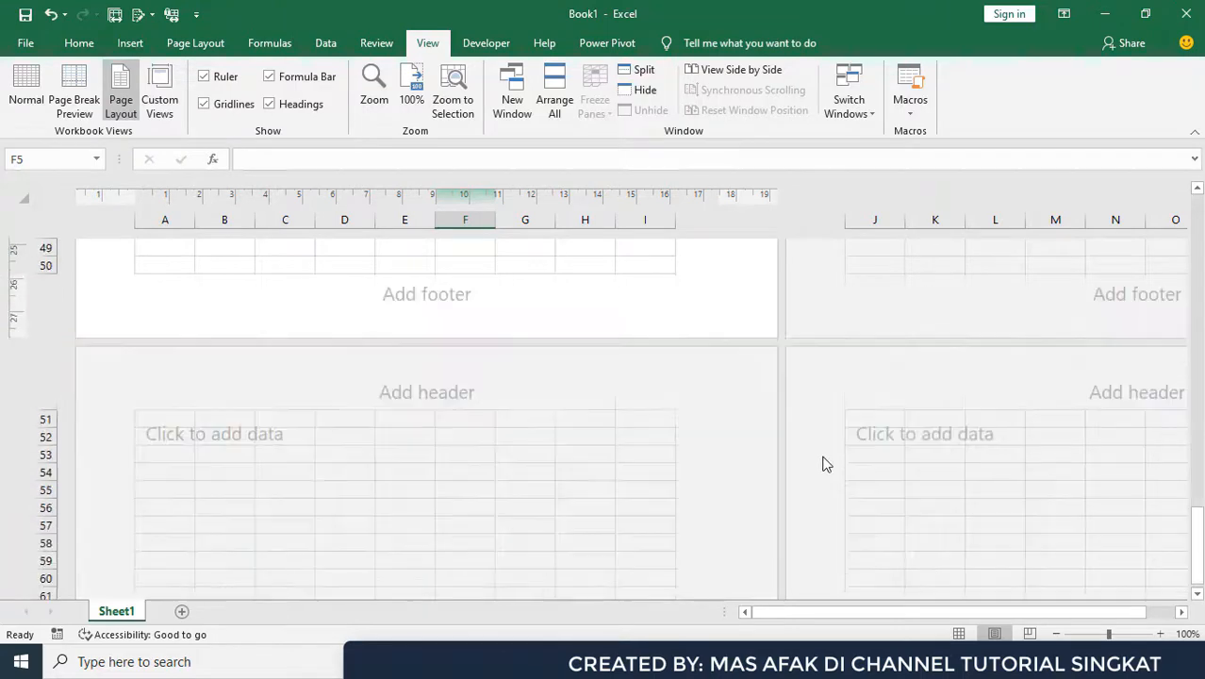
{"action": "scroll", "coordinate": [783, 468], "scroll_direction": "up", "scroll_amount": 15}
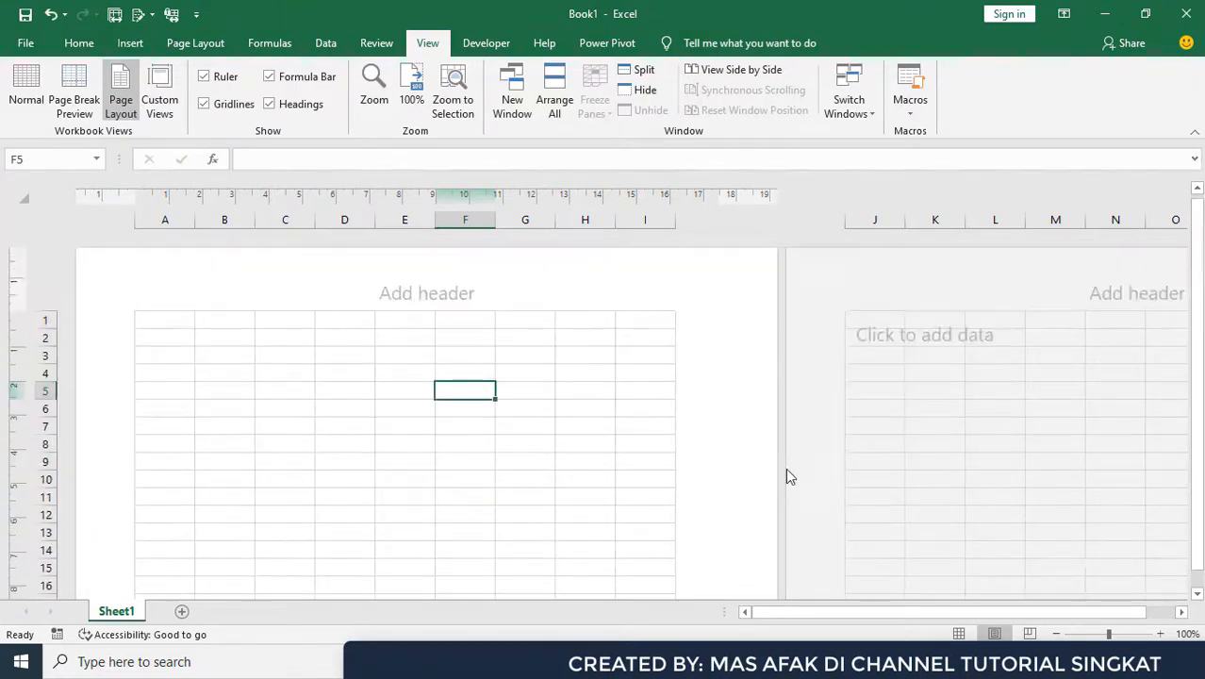
{"action": "left_click", "coordinate": [27, 98]}
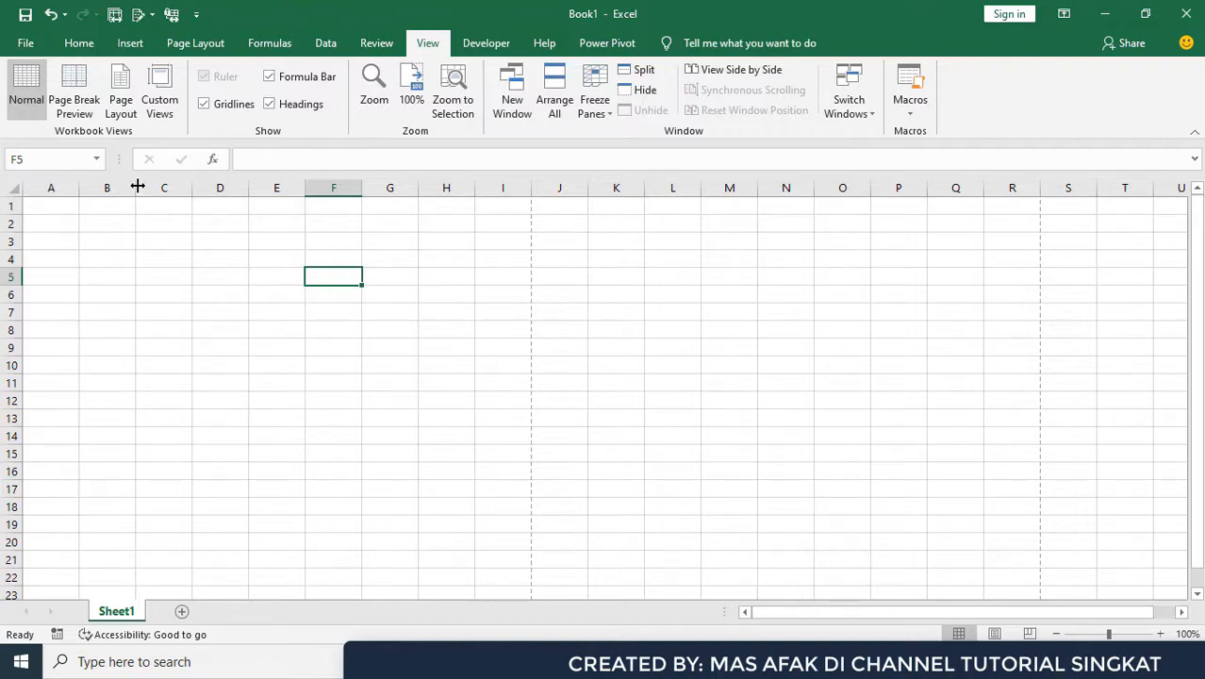
Switch to the database 1 Tsanawiyah.xlsx workbook and copy the student and guardian names in A2:B14
{"action": "left_click", "coordinate": [82, 45]}
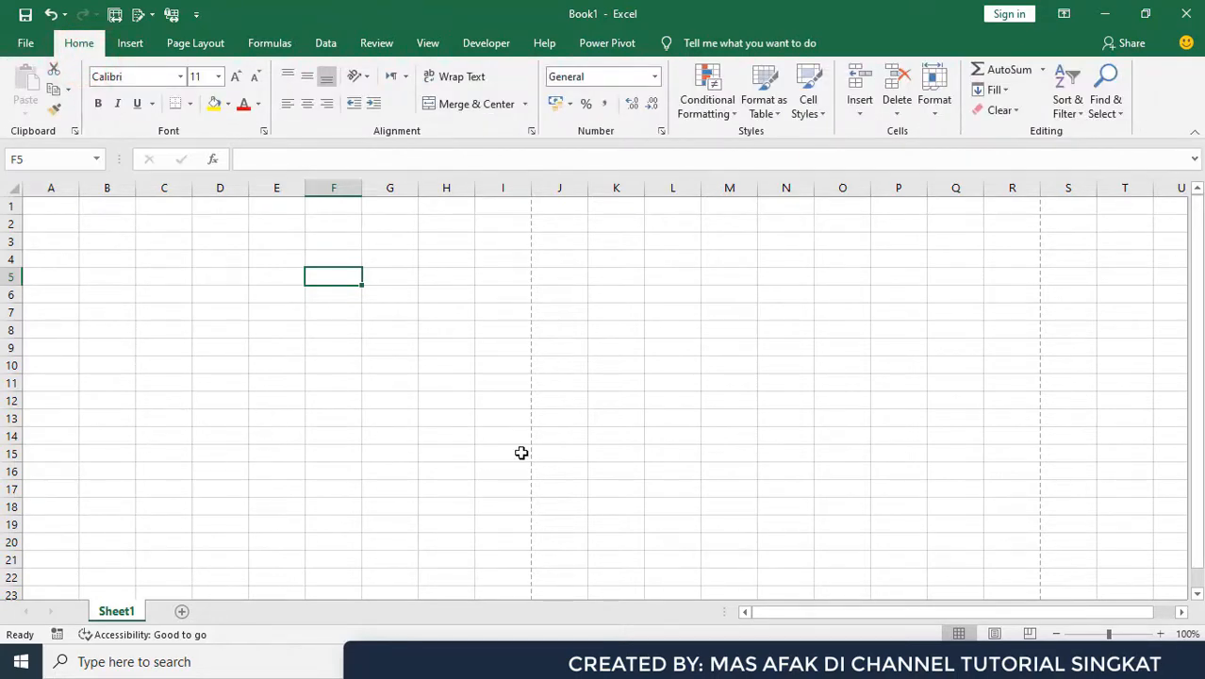
{"action": "left_click", "coordinate": [499, 662]}
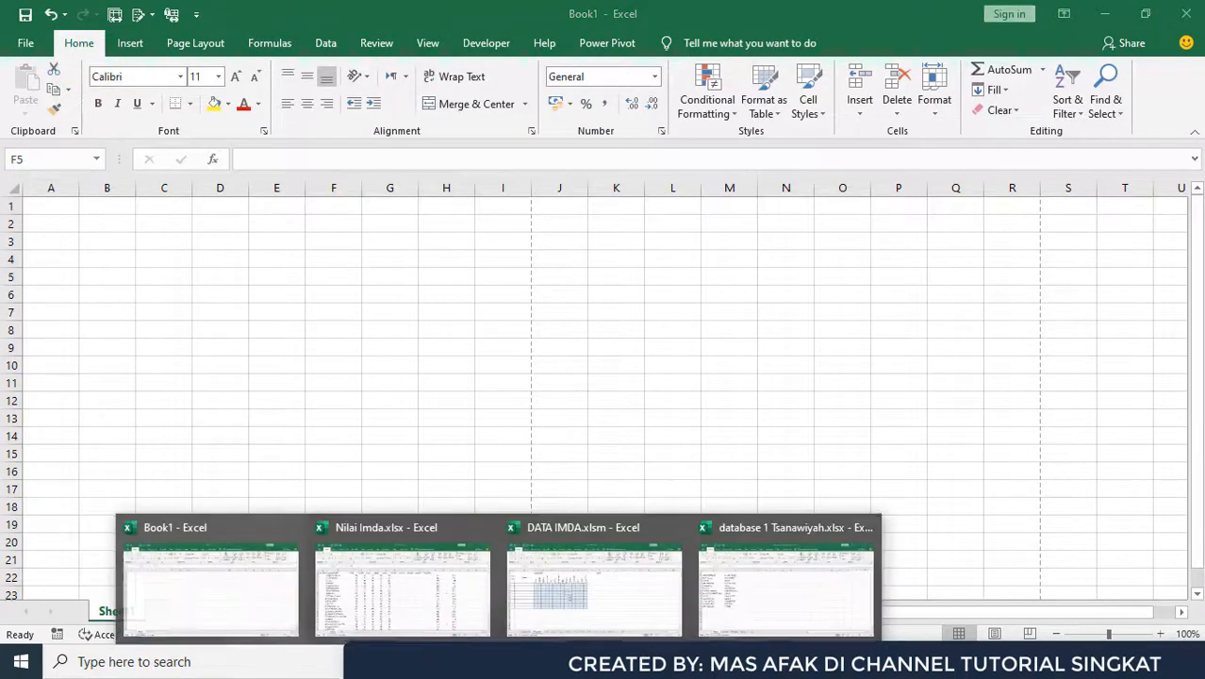
{"action": "left_click", "coordinate": [727, 572]}
{"action": "left_click_drag", "start_coordinate": [59, 223], "coordinate": [104, 436]}
{"action": "right_click", "coordinate": [112, 218]}
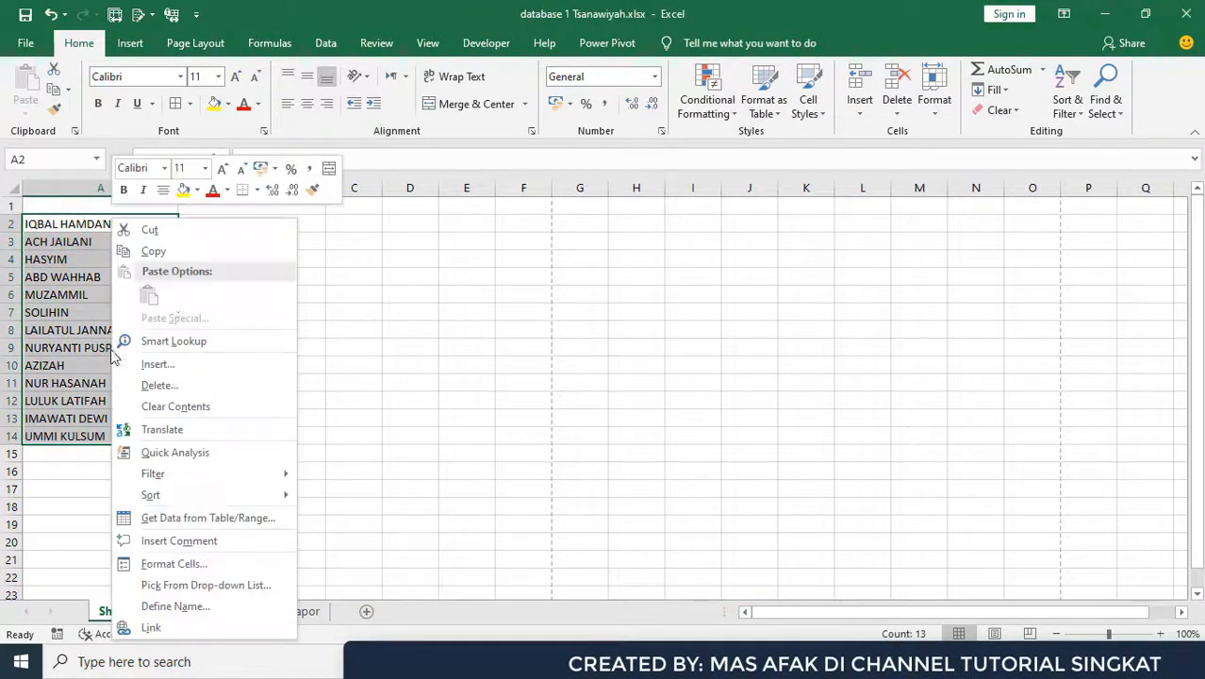
{"action": "left_click", "coordinate": [195, 252]}
{"action": "left_click_drag", "start_coordinate": [94, 224], "coordinate": [262, 432]}
{"action": "right_click", "coordinate": [264, 218]}
{"action": "left_click", "coordinate": [330, 250]}
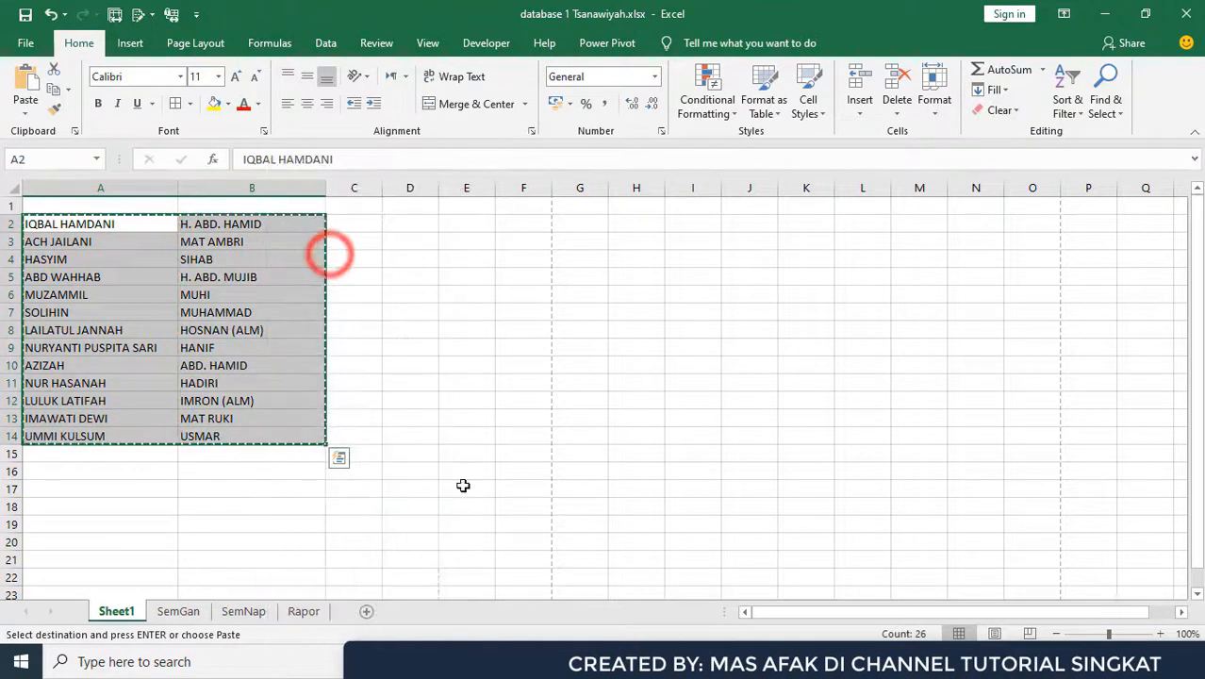
Return to the Book1 workbook and paste the copied names as values starting at B2
{"action": "key", "text": "alt"}
{"action": "key", "text": "alt+Tab"}
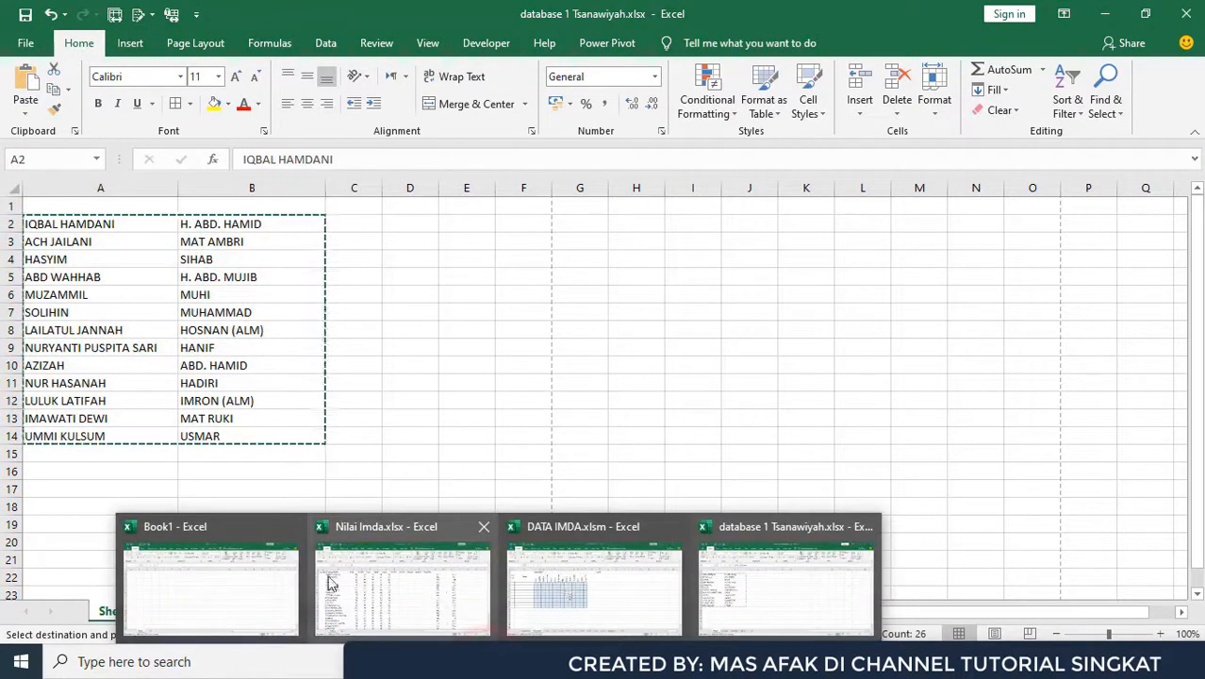
{"action": "left_click", "coordinate": [218, 548]}
{"action": "right_click", "coordinate": [56, 224]}
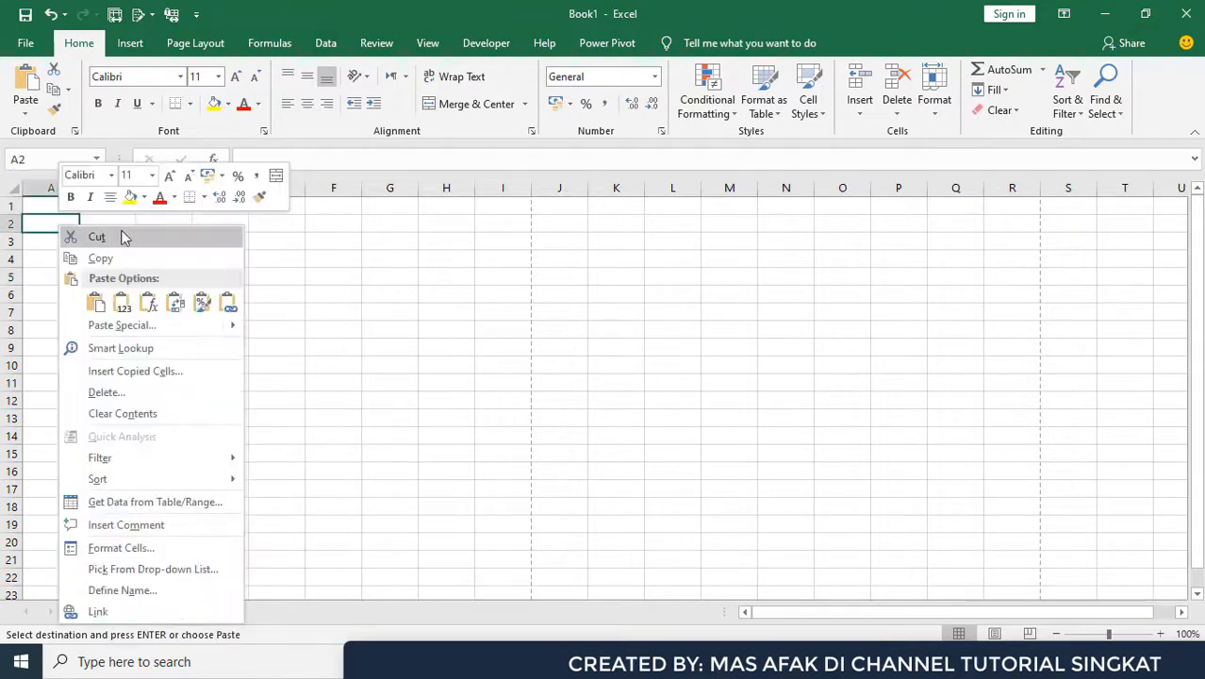
{"action": "left_click", "coordinate": [387, 245]}
{"action": "right_click", "coordinate": [123, 225]}
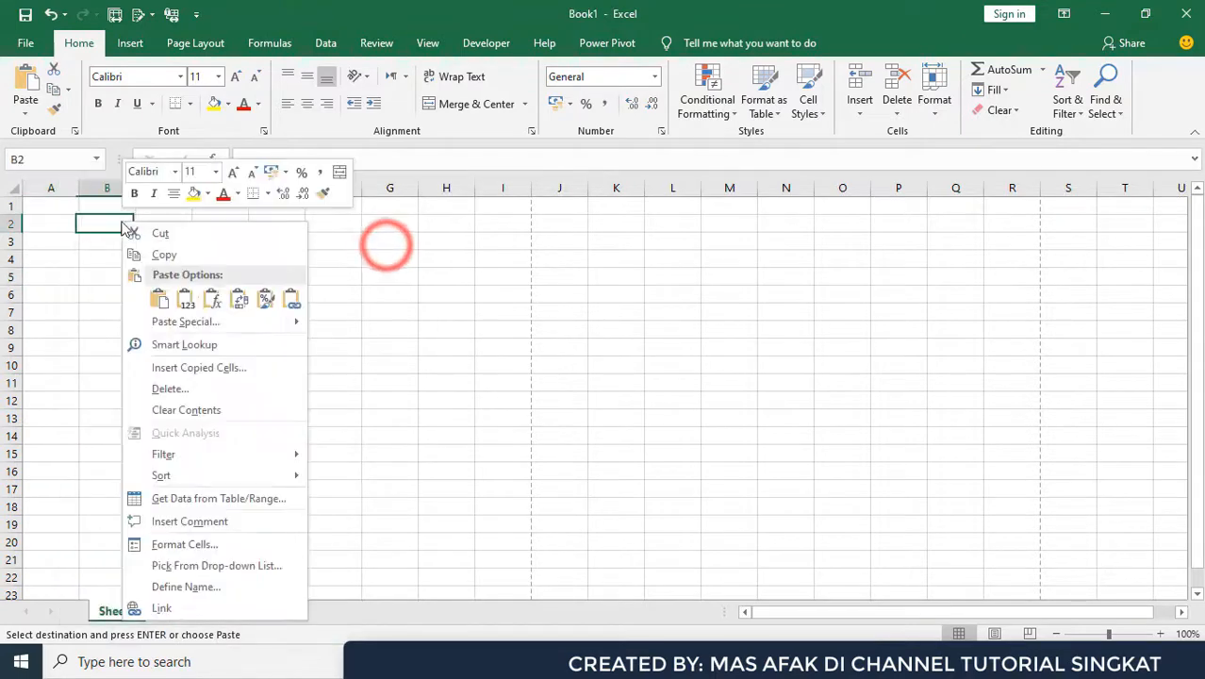
{"action": "left_click", "coordinate": [185, 301]}
{"action": "left_click", "coordinate": [242, 345]}
Add the headers NO ABSEN in A1, NAMA in B1 and WALI in C1 above the pasted data
{"action": "left_click", "coordinate": [102, 207]}
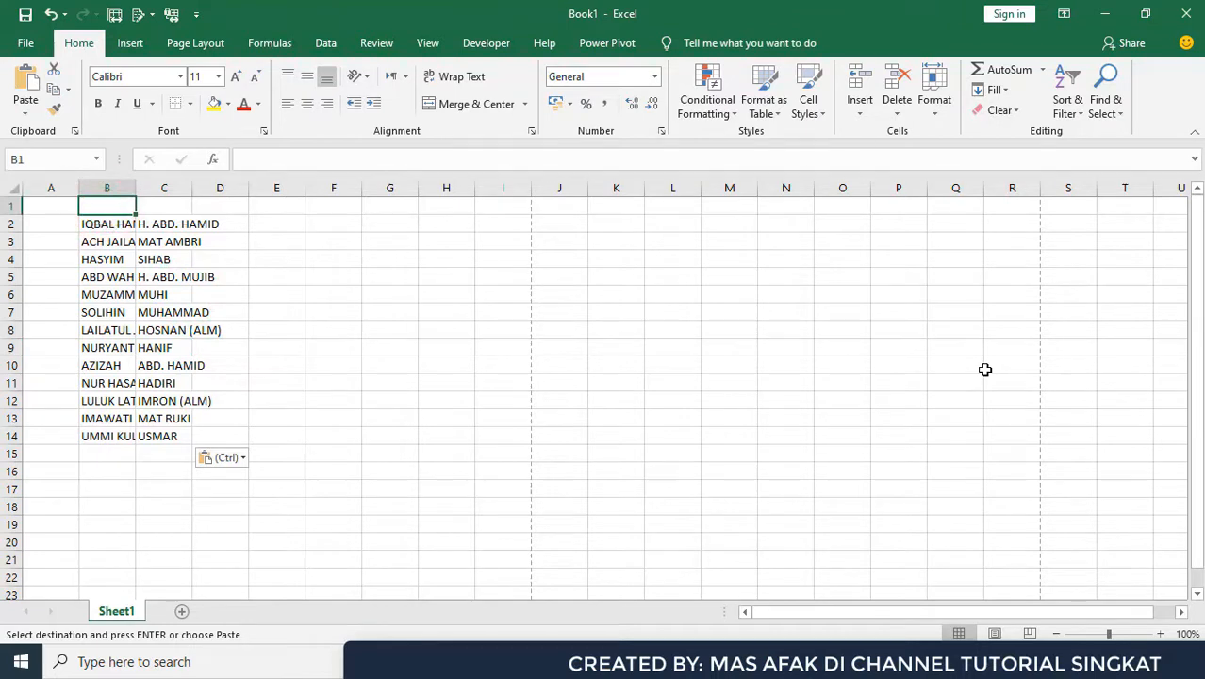
{"action": "type", "text": "NAMA"}
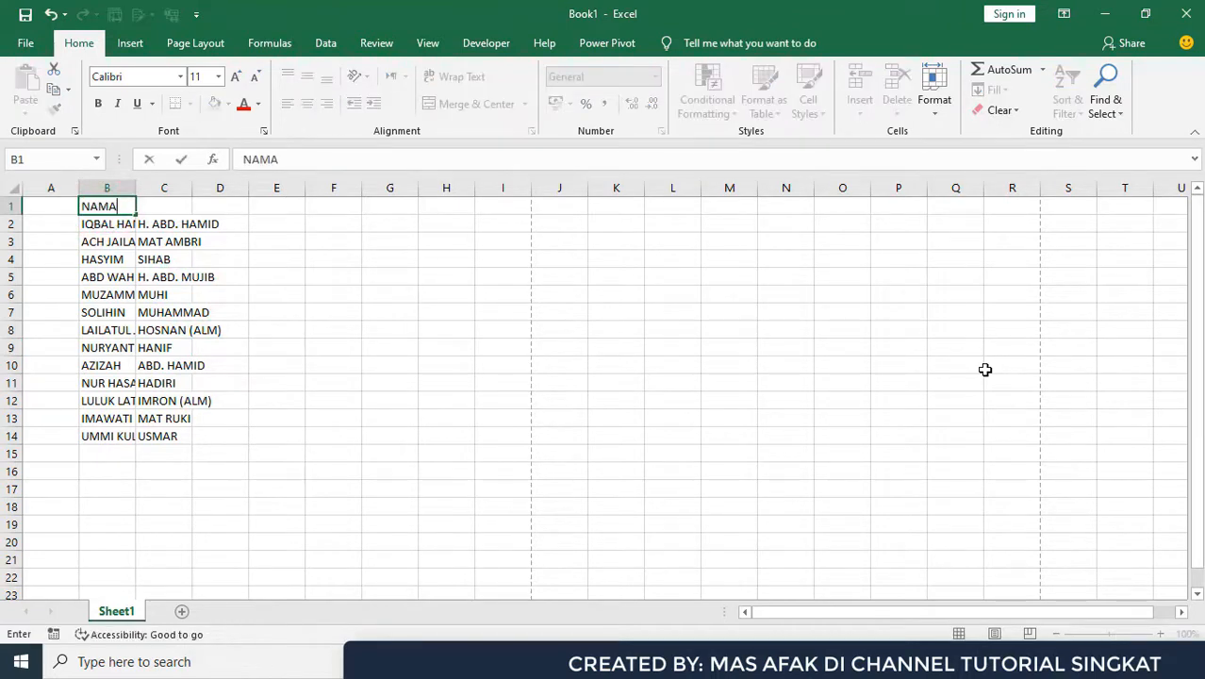
{"action": "key", "text": "Tab"}
{"action": "type", "text": "WALI"}
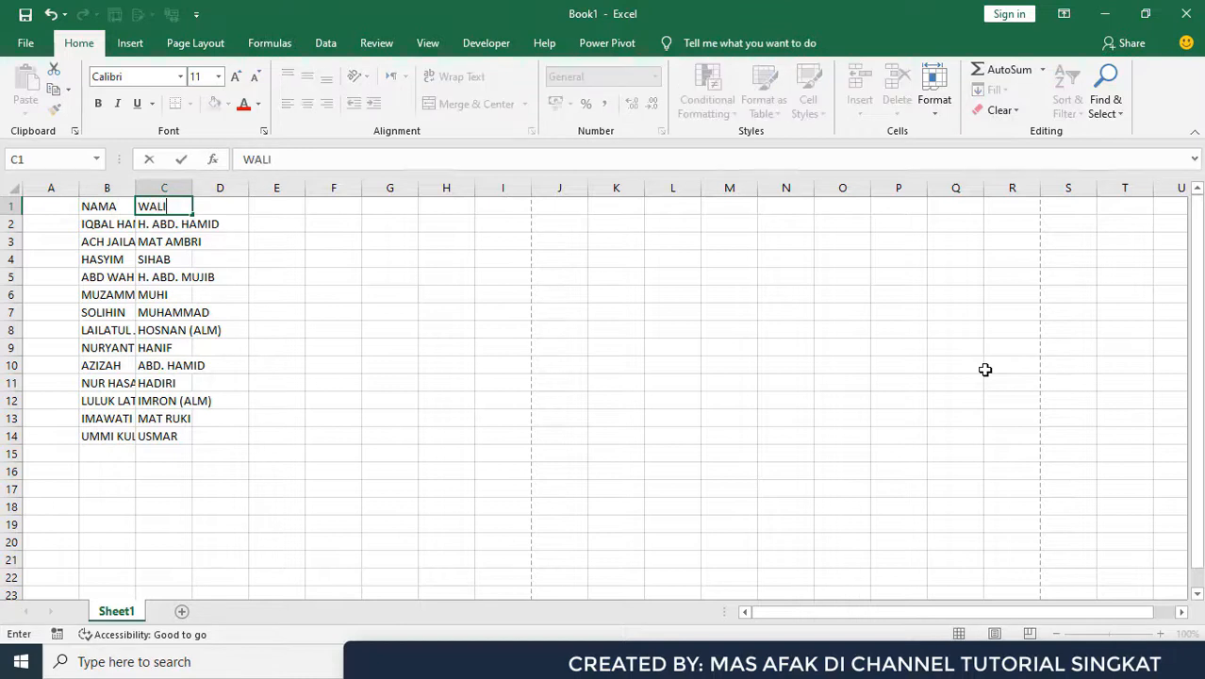
{"action": "key", "text": "Left"}
{"action": "key", "text": "Left"}
{"action": "type", "text": "NO"}
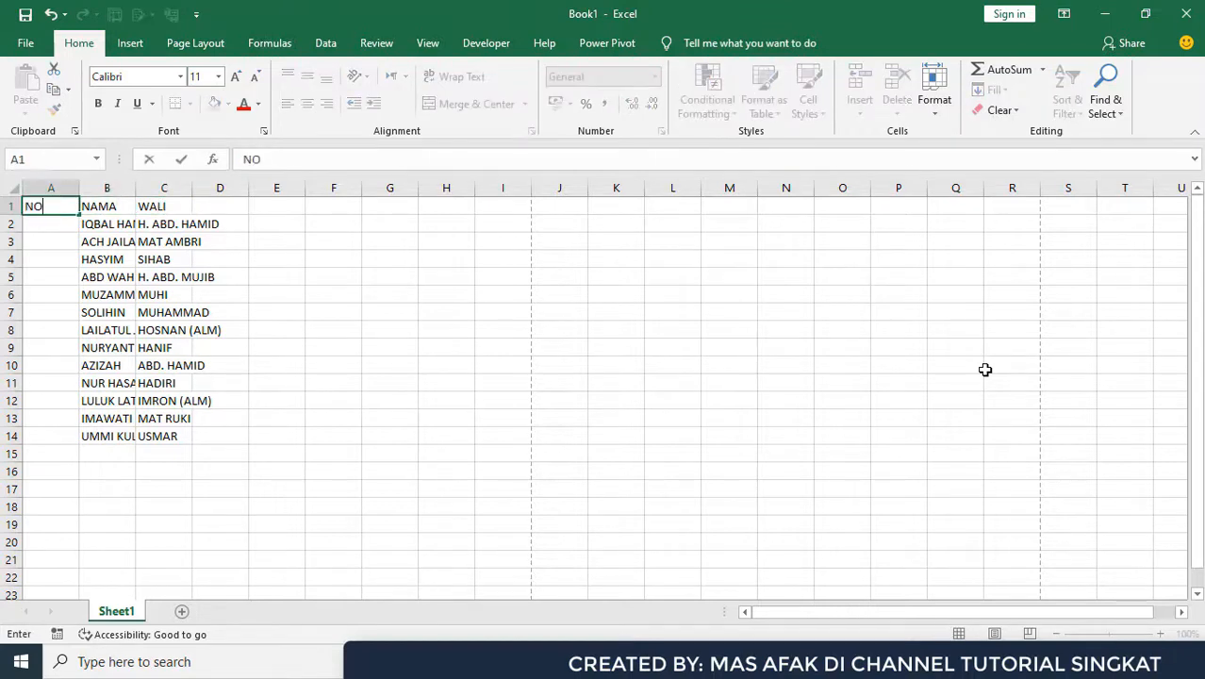
{"action": "key", "text": "Return"}
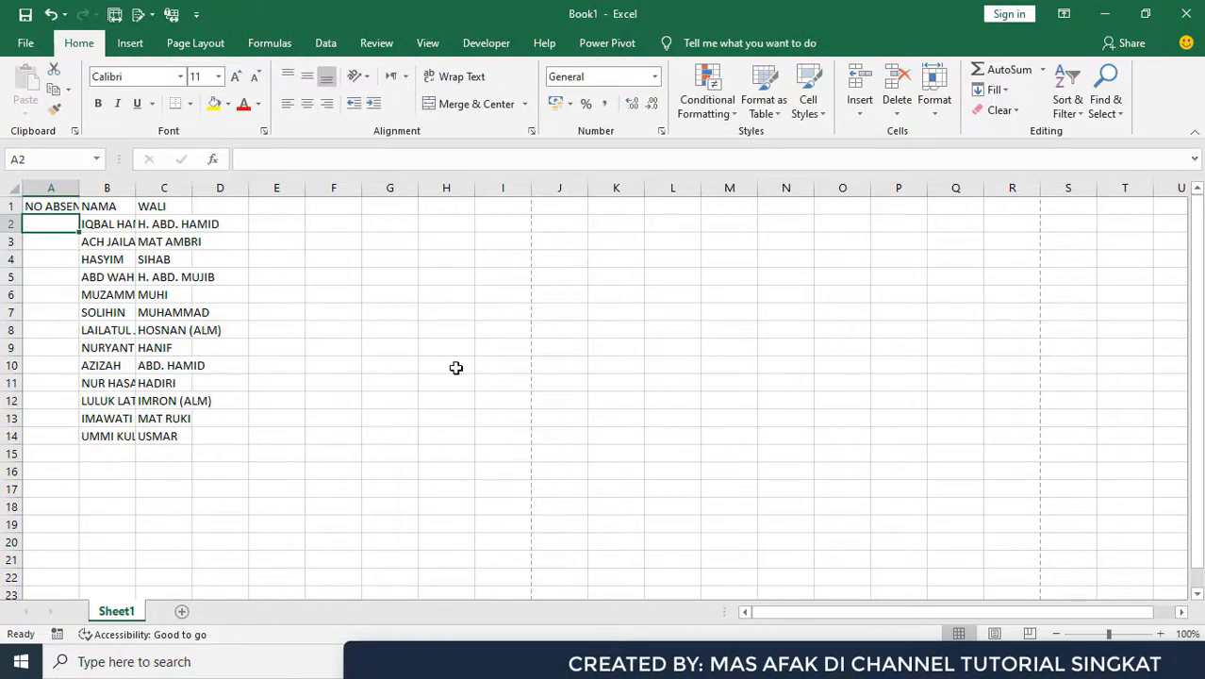
AutoFit the NAMA and WALI columns to their contents
{"action": "left_click", "coordinate": [114, 260]}
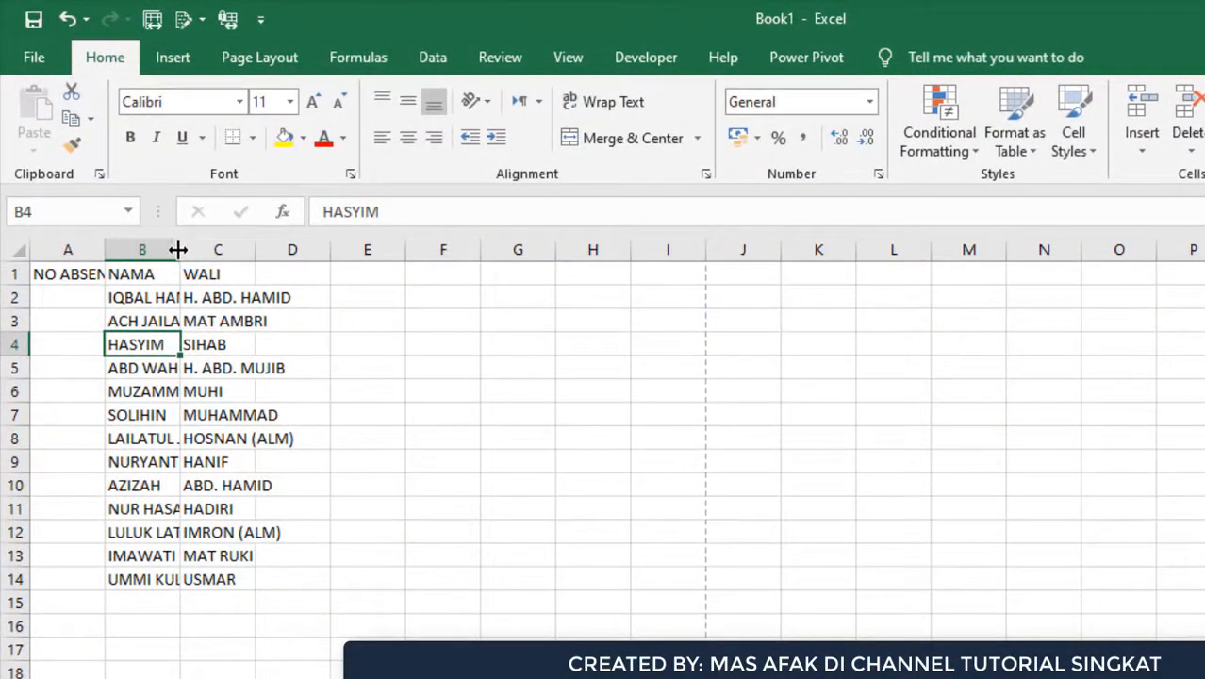
{"action": "double_click", "coordinate": [178, 249]}
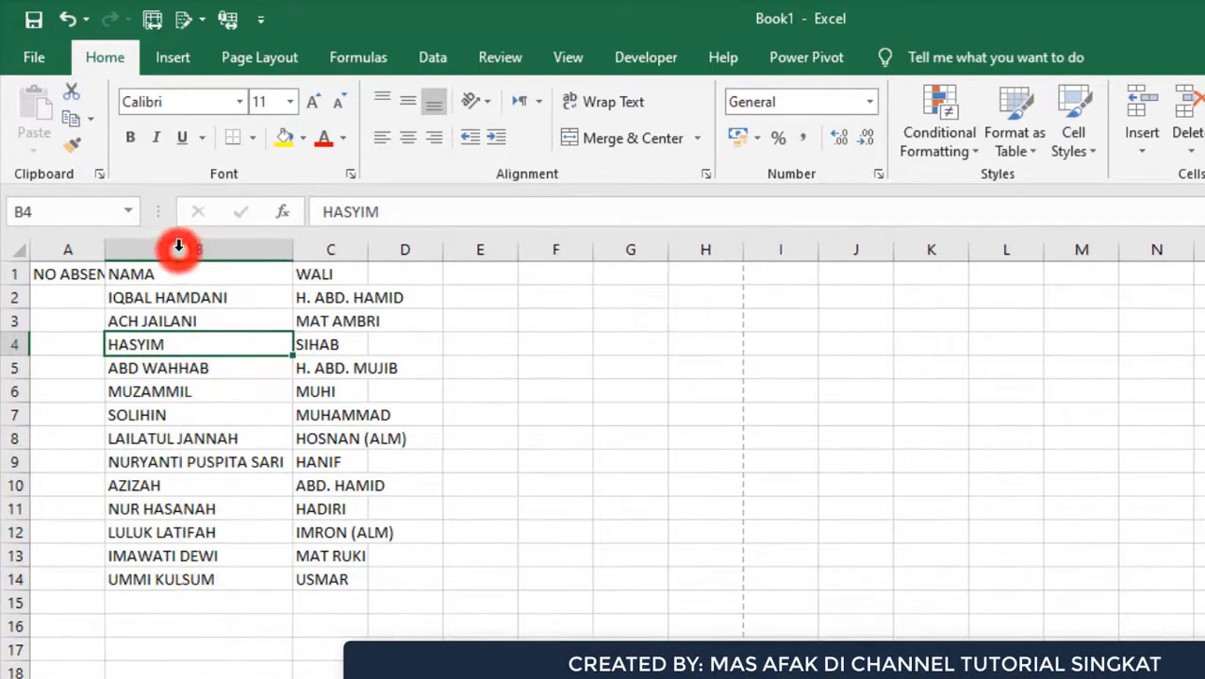
{"action": "double_click", "coordinate": [368, 250]}
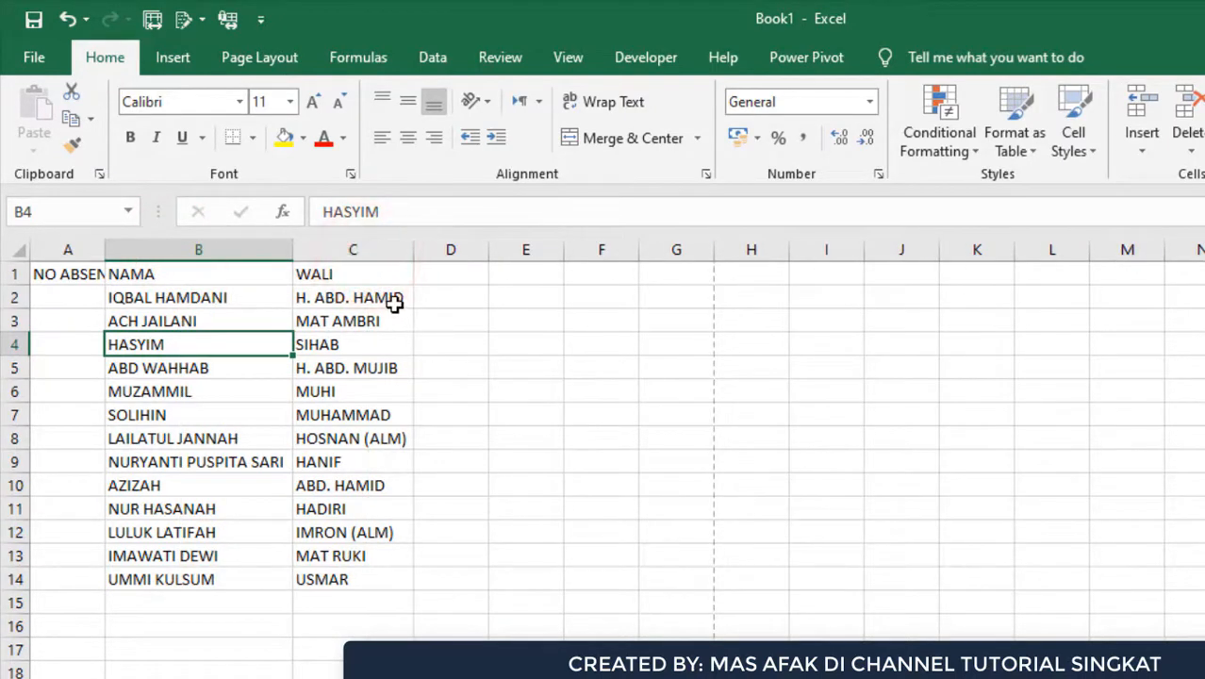
Narrow column B by hand and AutoFit it again to its longest student name in B9
{"action": "left_click", "coordinate": [394, 300]}
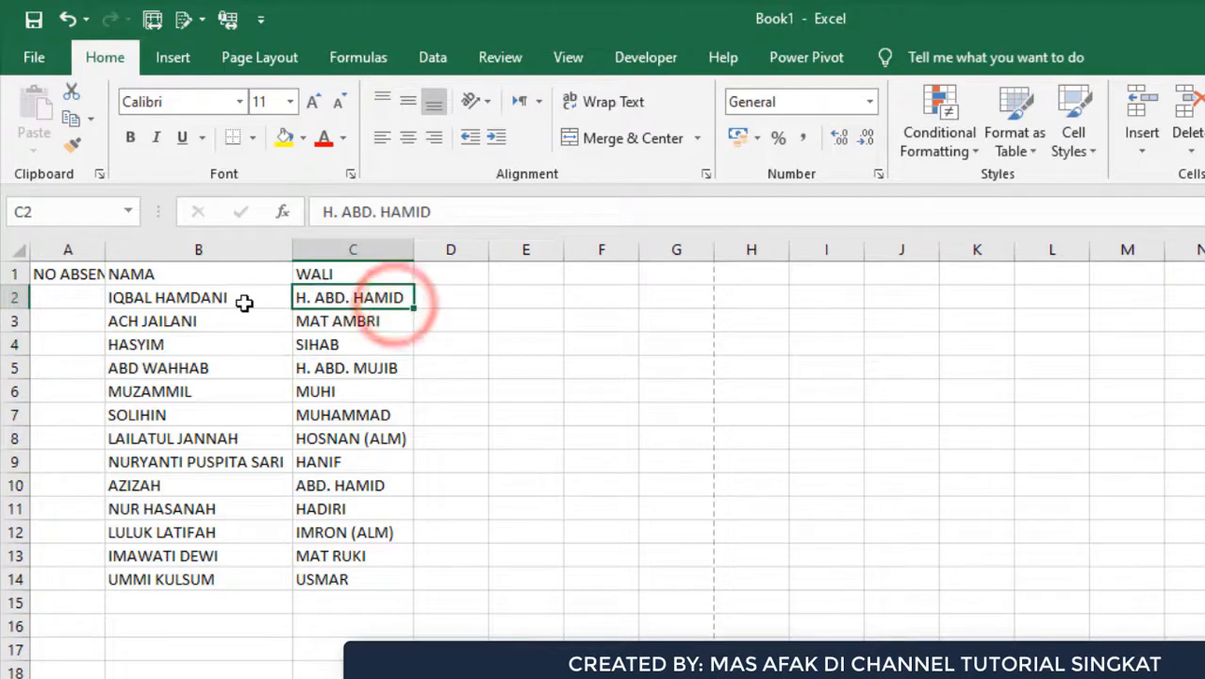
{"action": "left_click_drag", "start_coordinate": [245, 300], "coordinate": [259, 467]}
{"action": "left_click", "coordinate": [247, 544]}
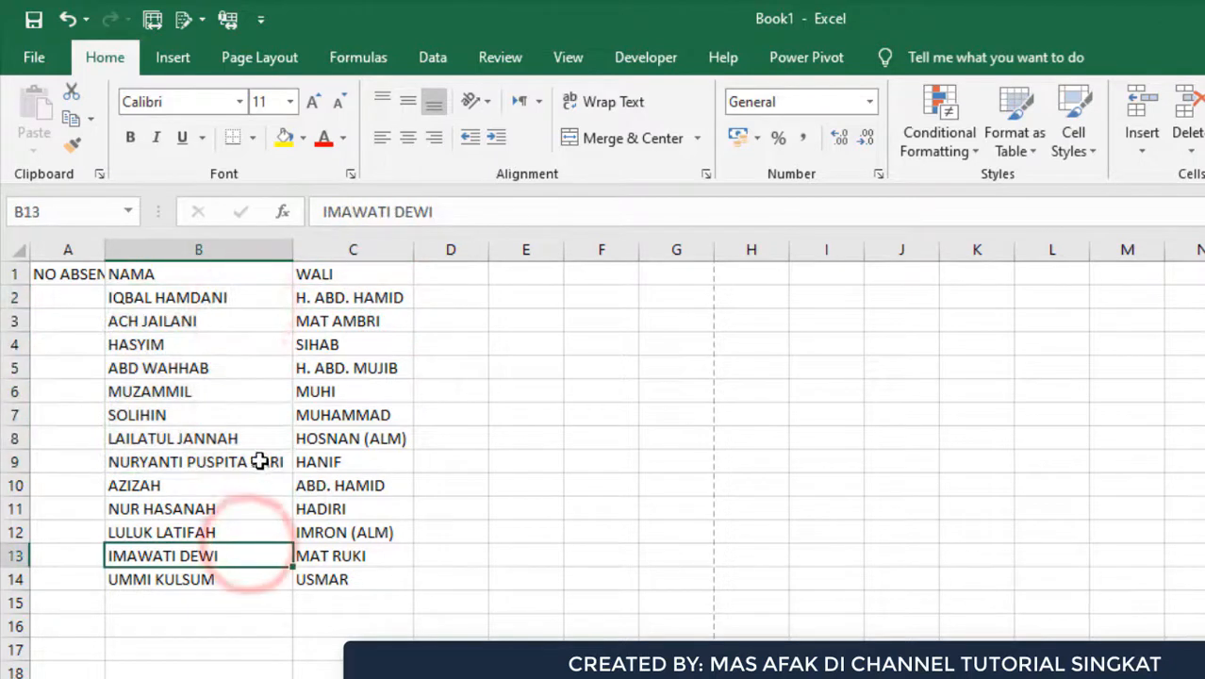
{"action": "left_click", "coordinate": [267, 469]}
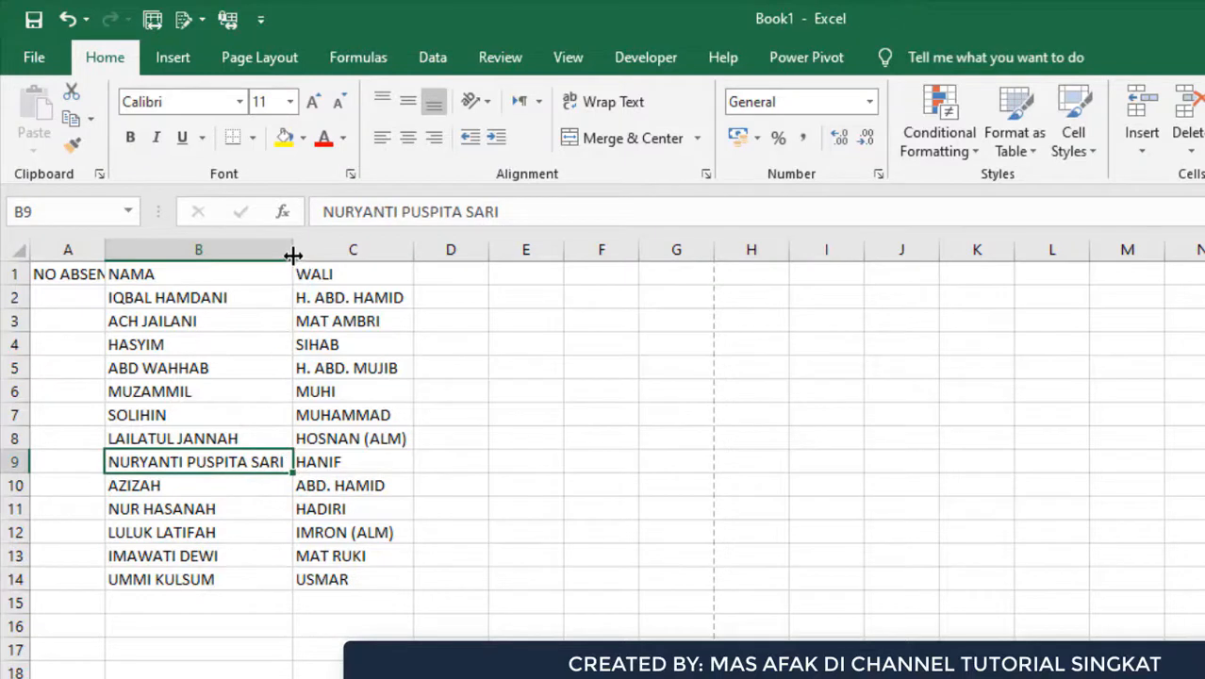
{"action": "left_click_drag", "start_coordinate": [294, 255], "coordinate": [221, 248]}
{"action": "double_click", "coordinate": [220, 249]}
Copy the student name in B9 and paste it as a value into B15 below the list
{"action": "right_click", "coordinate": [245, 461]}
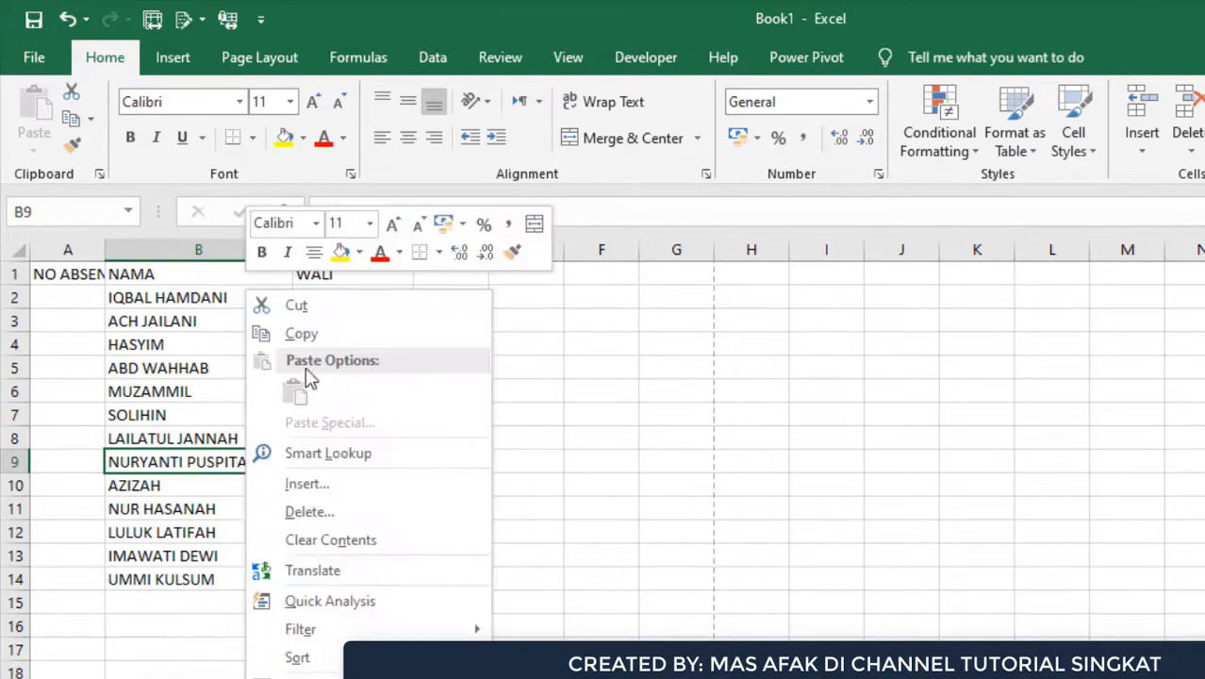
{"action": "left_click", "coordinate": [321, 313]}
{"action": "right_click", "coordinate": [243, 604]}
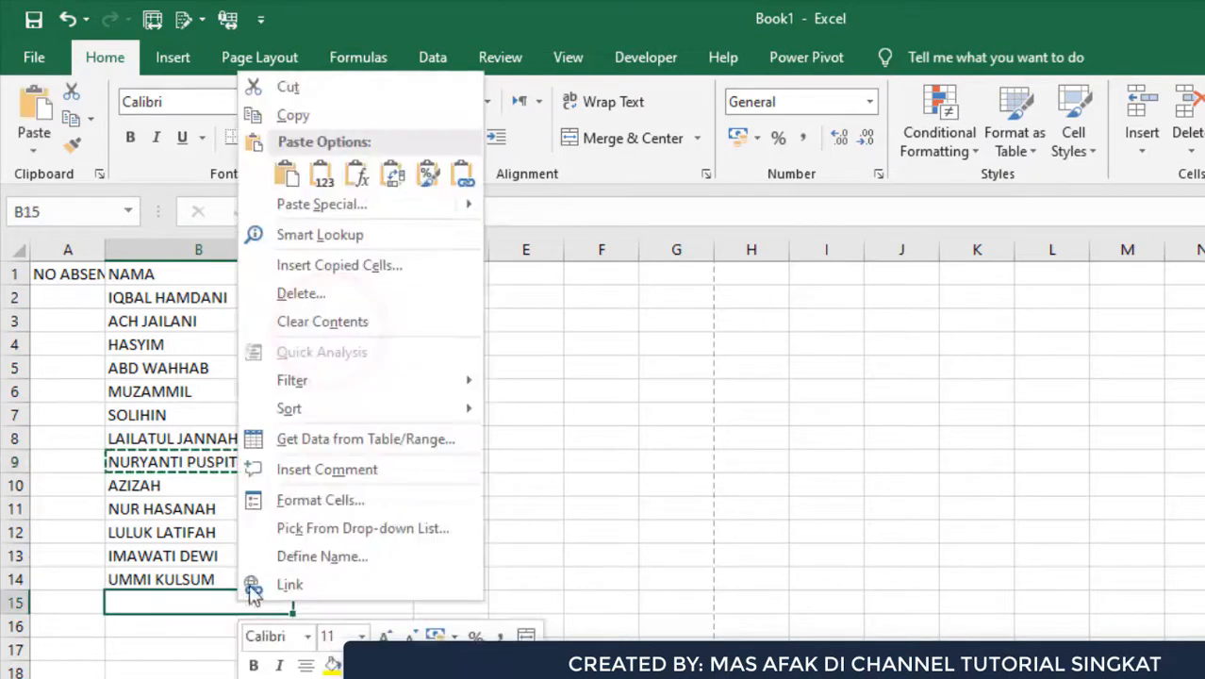
{"action": "left_click", "coordinate": [325, 179]}
Repeat the name a second time within B15 and AutoFit column B to the longer text
{"action": "left_click", "coordinate": [556, 221]}
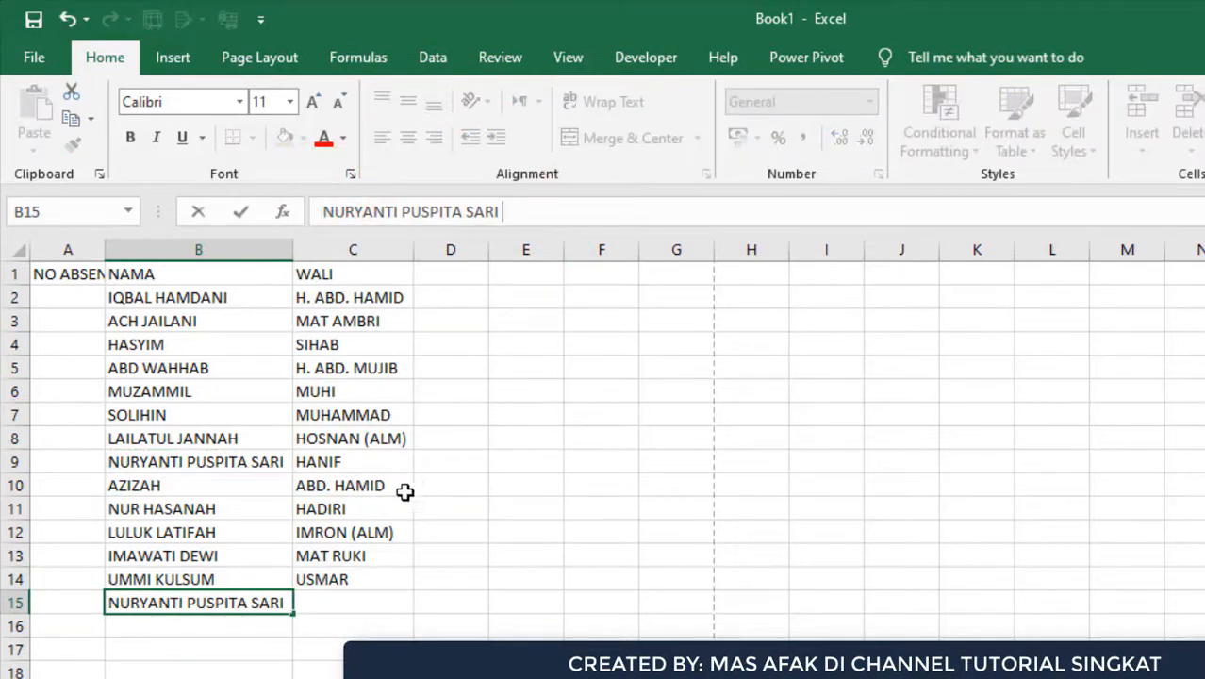
{"action": "triple_click", "coordinate": [548, 219]}
{"action": "key", "text": "ctrl+c"}
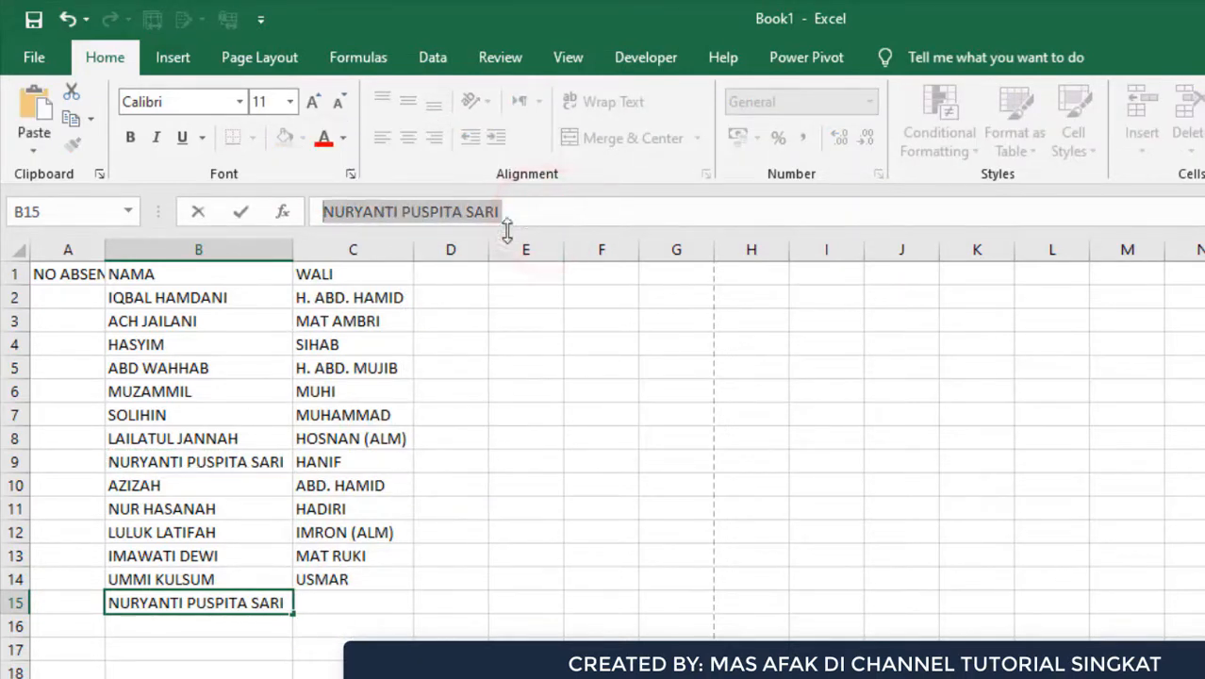
{"action": "left_click", "coordinate": [523, 217]}
{"action": "key", "text": "ctrl+v"}
{"action": "left_click", "coordinate": [510, 645]}
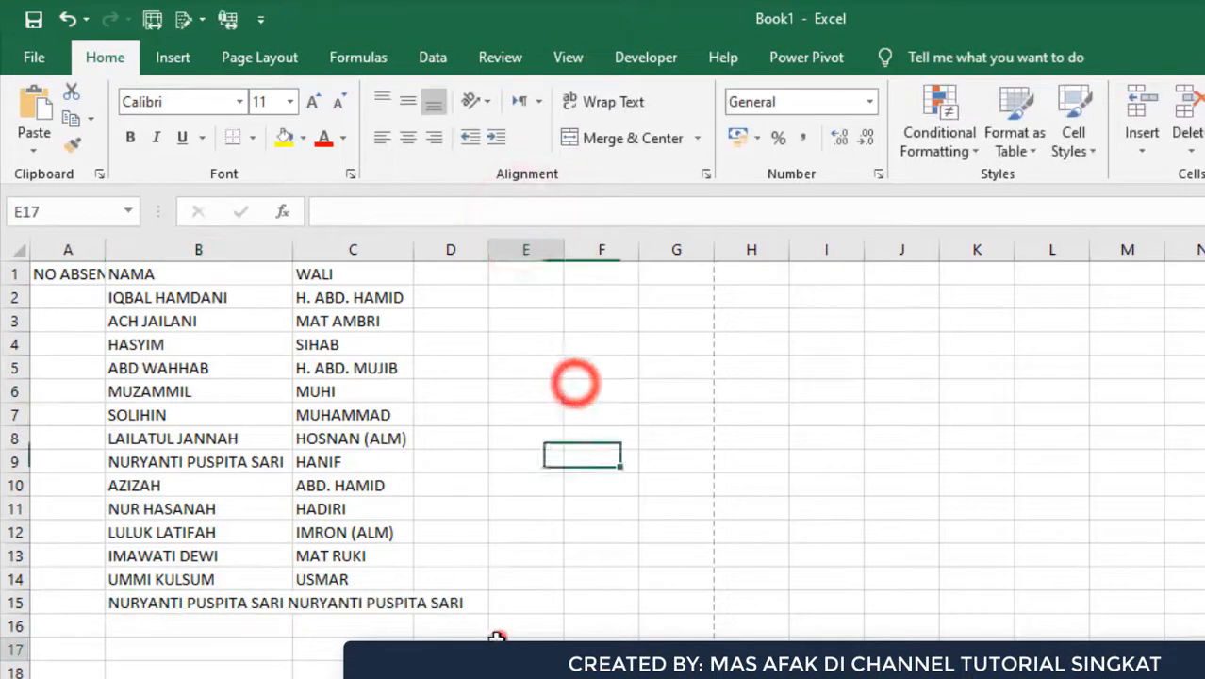
{"action": "double_click", "coordinate": [295, 248]}
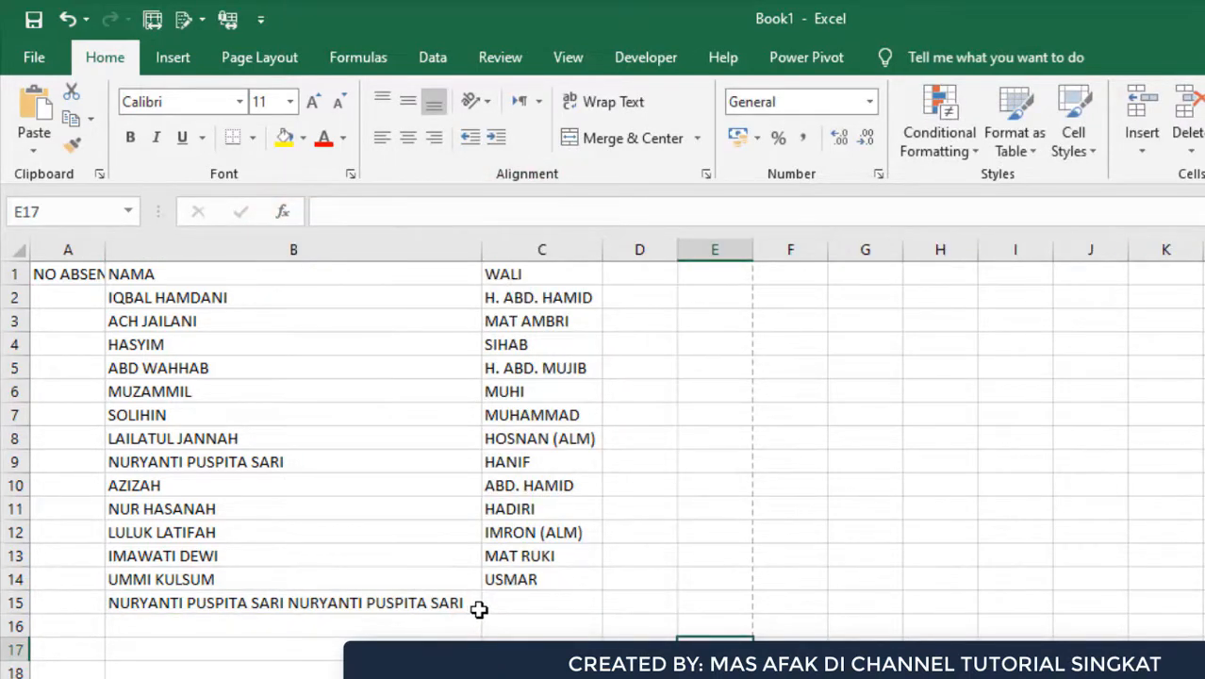
Undo the column fit and the test name entered in B15, leaving the cell empty
{"action": "key", "text": "ctrl+z"}
{"action": "key", "text": "ctrl+z"}
{"action": "key", "text": "ctrl+z"}
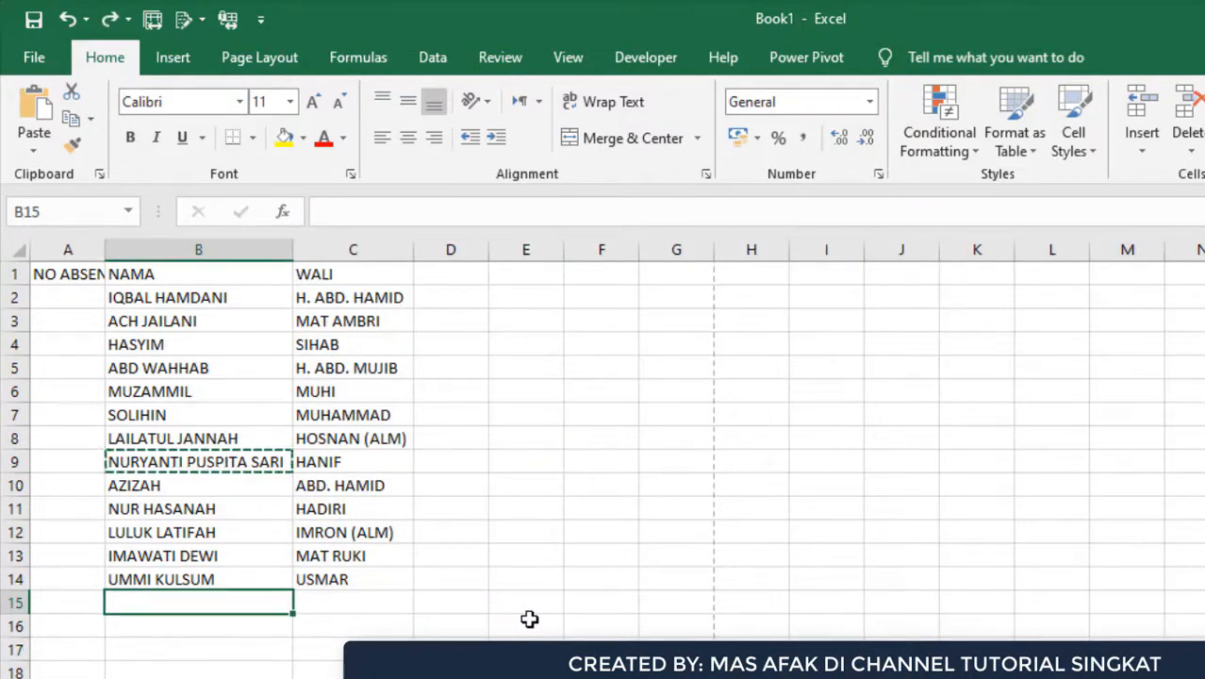
{"action": "type", "text": "`"}
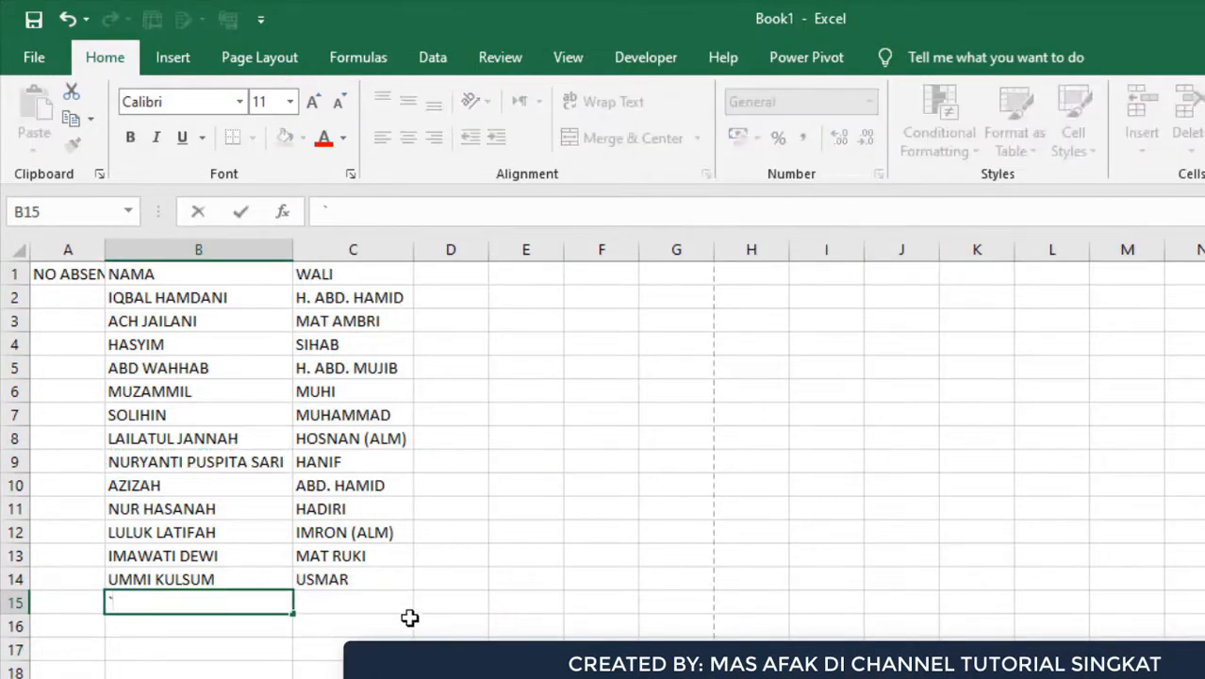
{"action": "key", "text": "Escape"}
{"action": "left_click", "coordinate": [409, 617]}
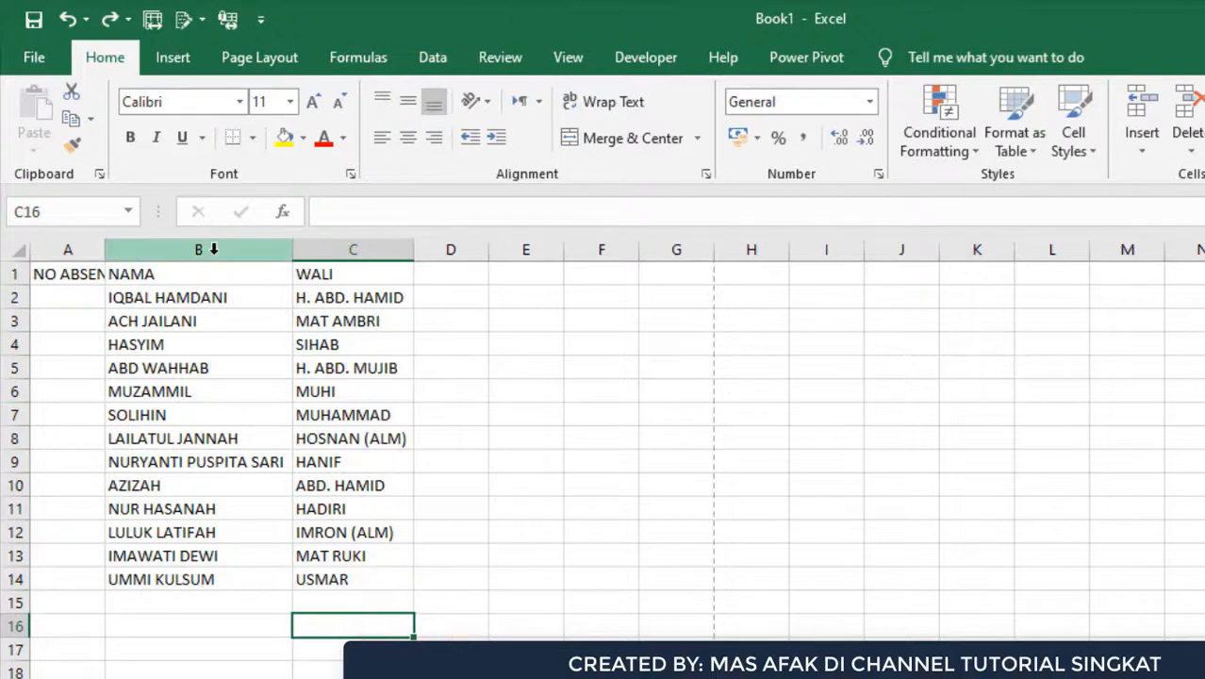
Adjust the widths of columns A, B and C by hand so the NO ABSEN header and all names fit
{"action": "left_click_drag", "start_coordinate": [214, 249], "coordinate": [334, 250]}
{"action": "left_click", "coordinate": [346, 400]}
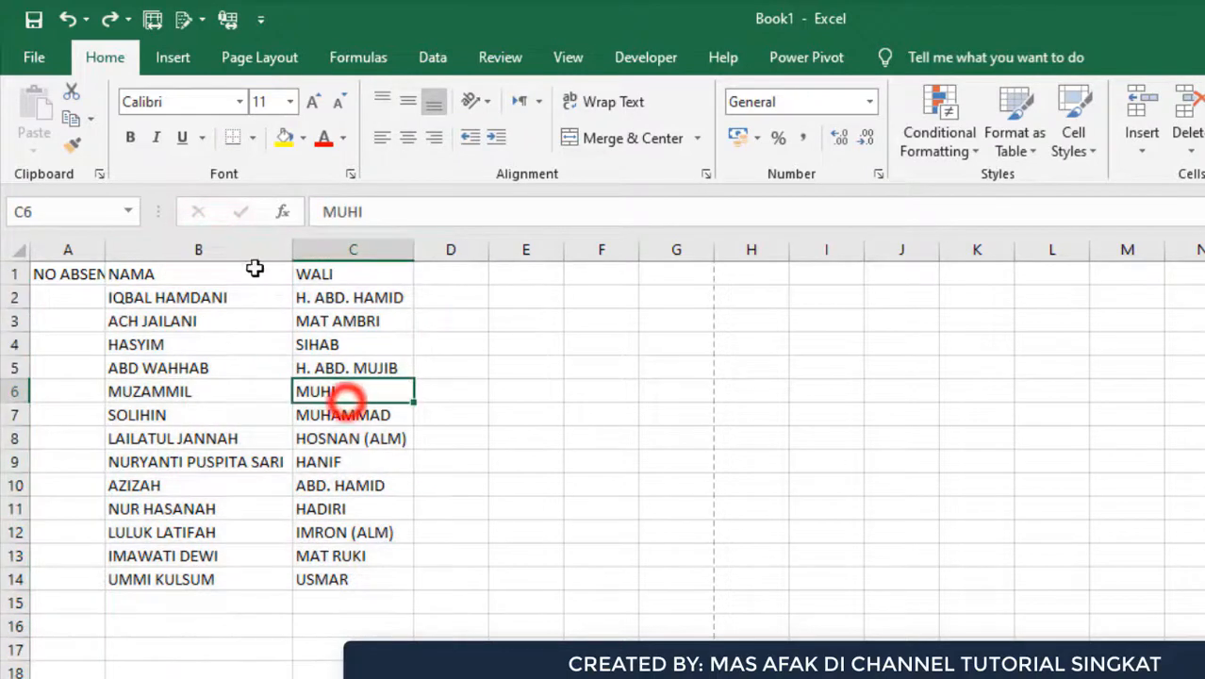
{"action": "left_click_drag", "start_coordinate": [248, 248], "coordinate": [436, 247]}
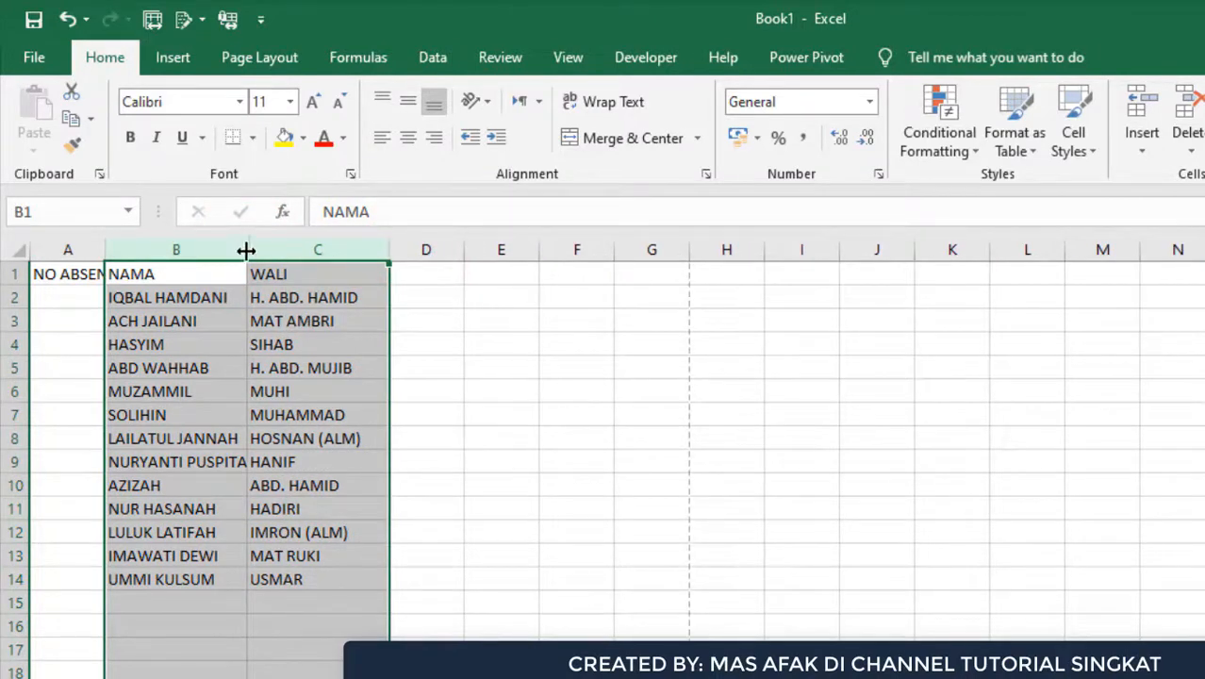
{"action": "left_click_drag", "start_coordinate": [245, 250], "coordinate": [304, 249]}
{"action": "left_click", "coordinate": [322, 342]}
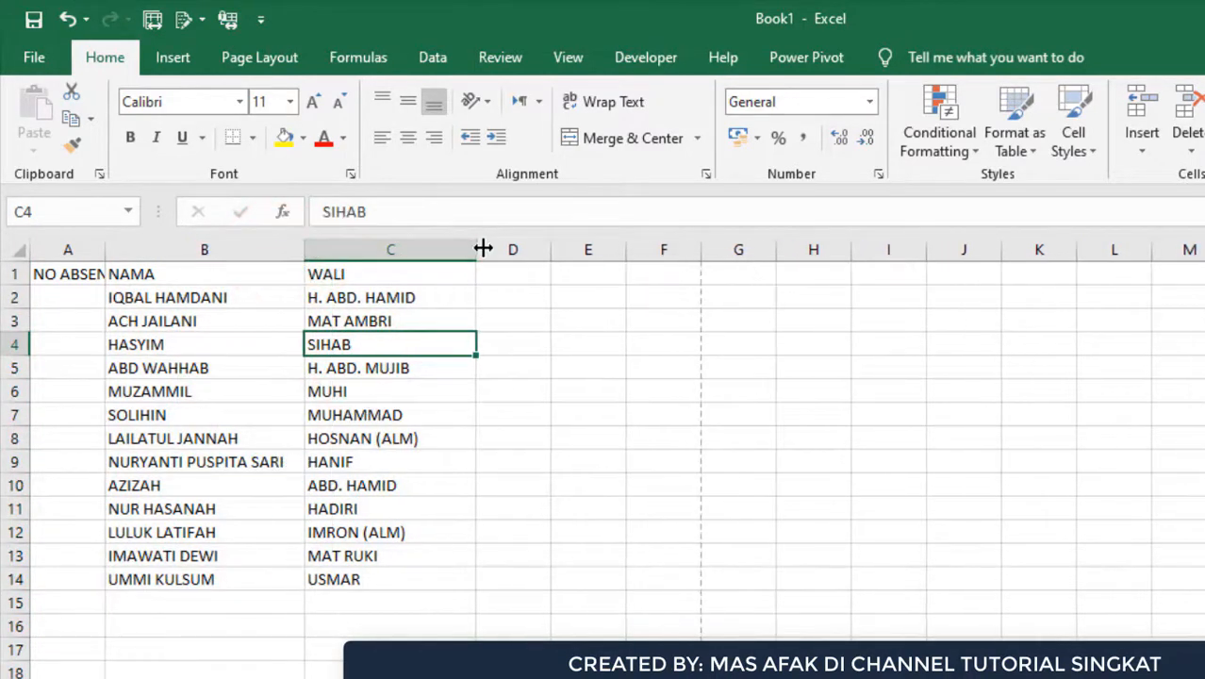
{"action": "left_click_drag", "start_coordinate": [477, 247], "coordinate": [490, 249]}
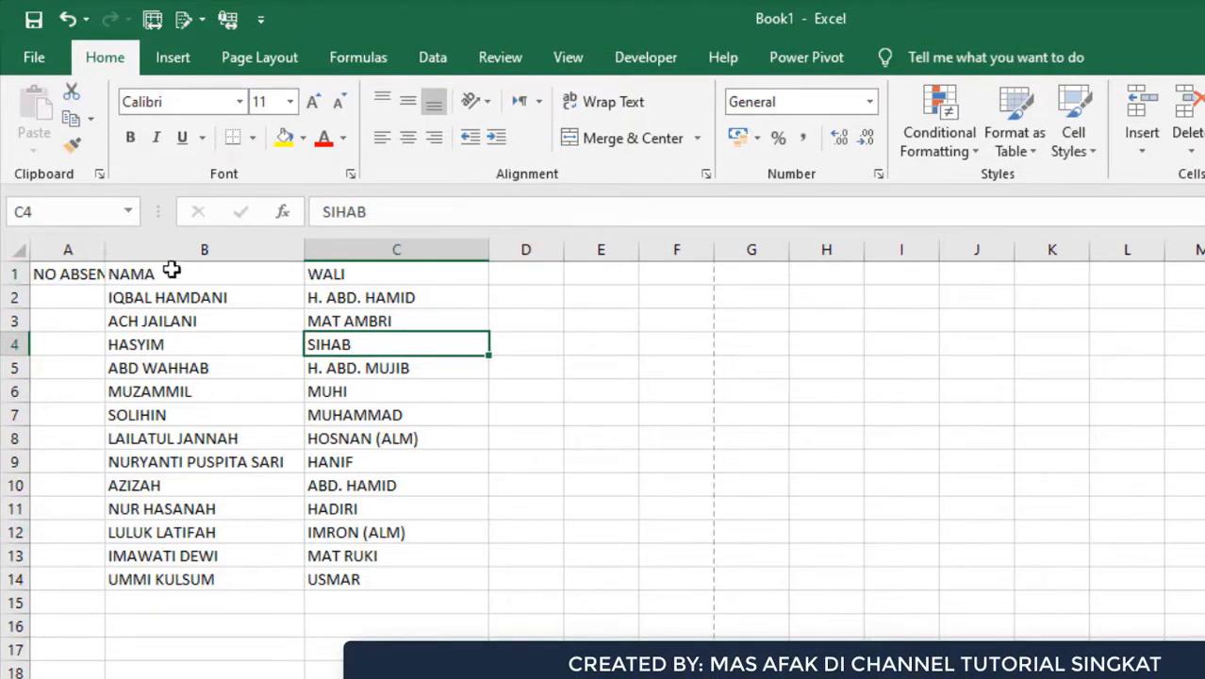
{"action": "mouse_move", "coordinate": [103, 250]}
{"action": "left_mouse_down"}
{"action": "mouse_move", "coordinate": [134, 250]}
{"action": "mouse_move", "coordinate": [119, 248]}
{"action": "left_mouse_up"}
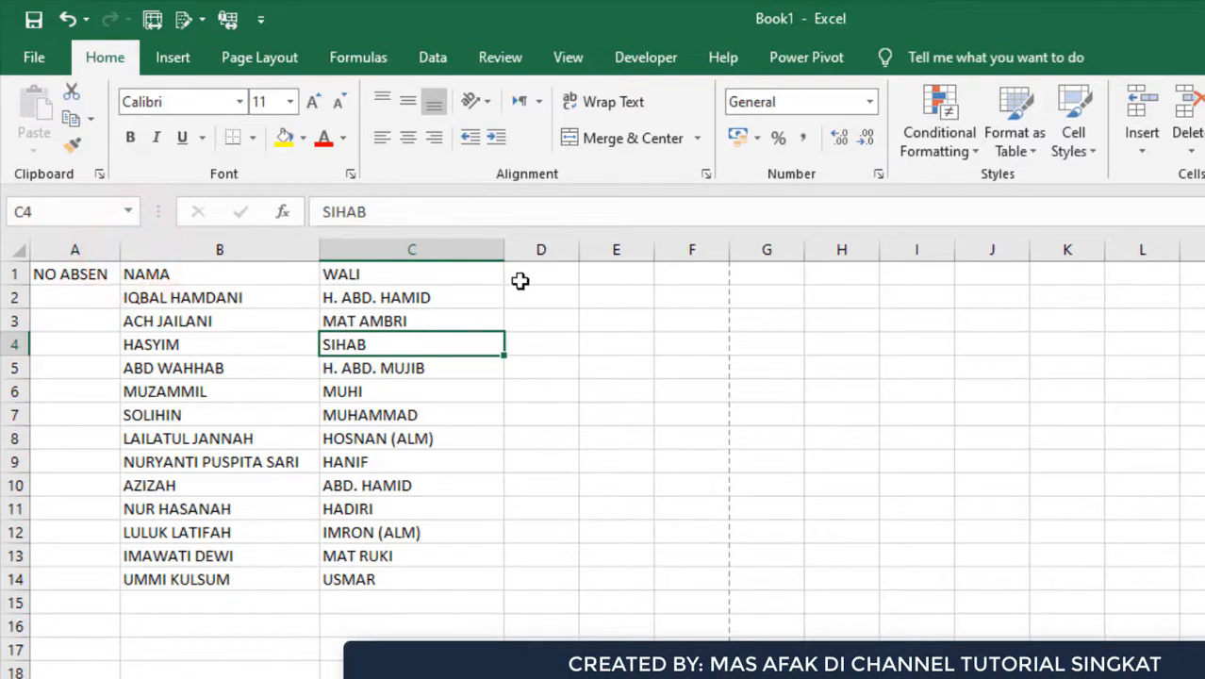
Add the header ALAMAT in D1 and go to the empty cell below it
{"action": "left_click", "coordinate": [570, 268]}
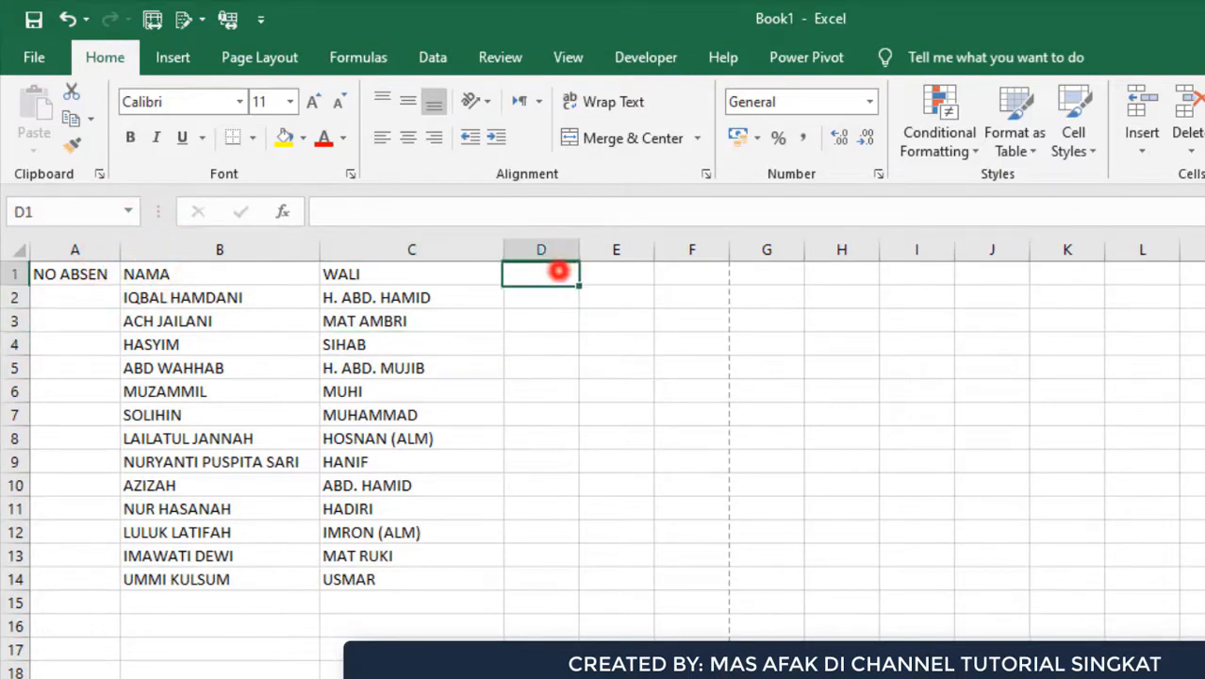
{"action": "type", "text": "ALAMAT"}
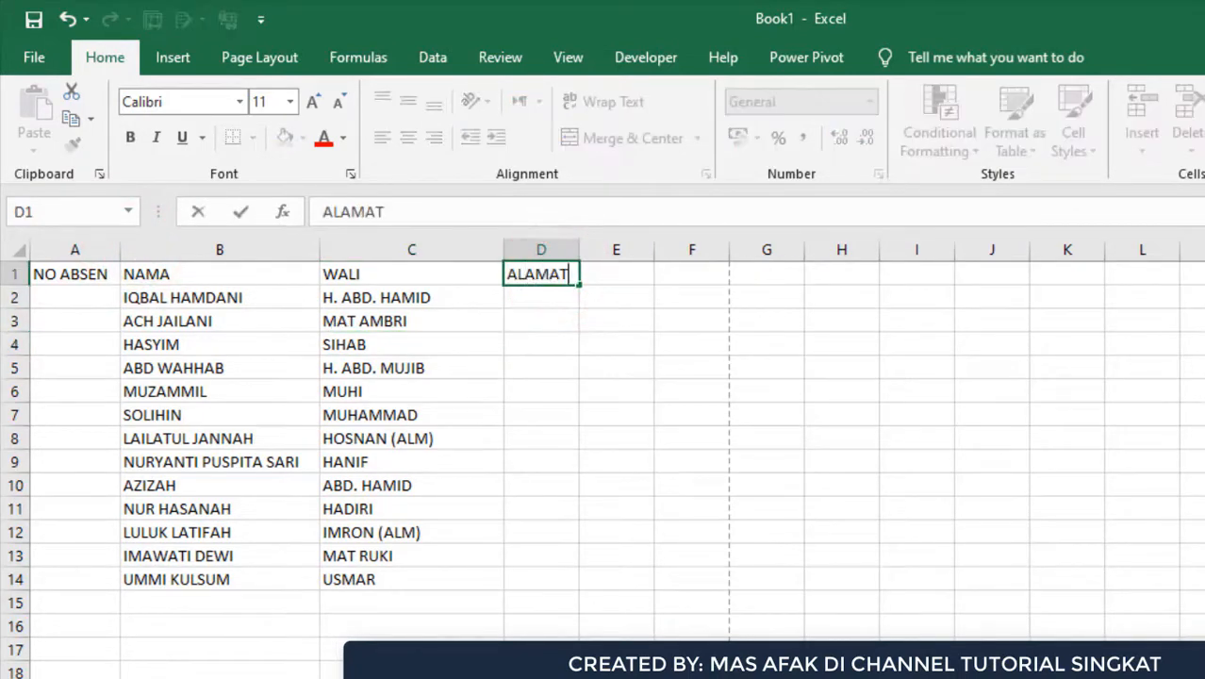
{"action": "key", "text": "Left"}
{"action": "key", "text": "Left"}
{"action": "key", "text": "Down"}
{"action": "key", "text": "Left"}
{"action": "key", "text": "Right"}
{"action": "key", "text": "Right"}
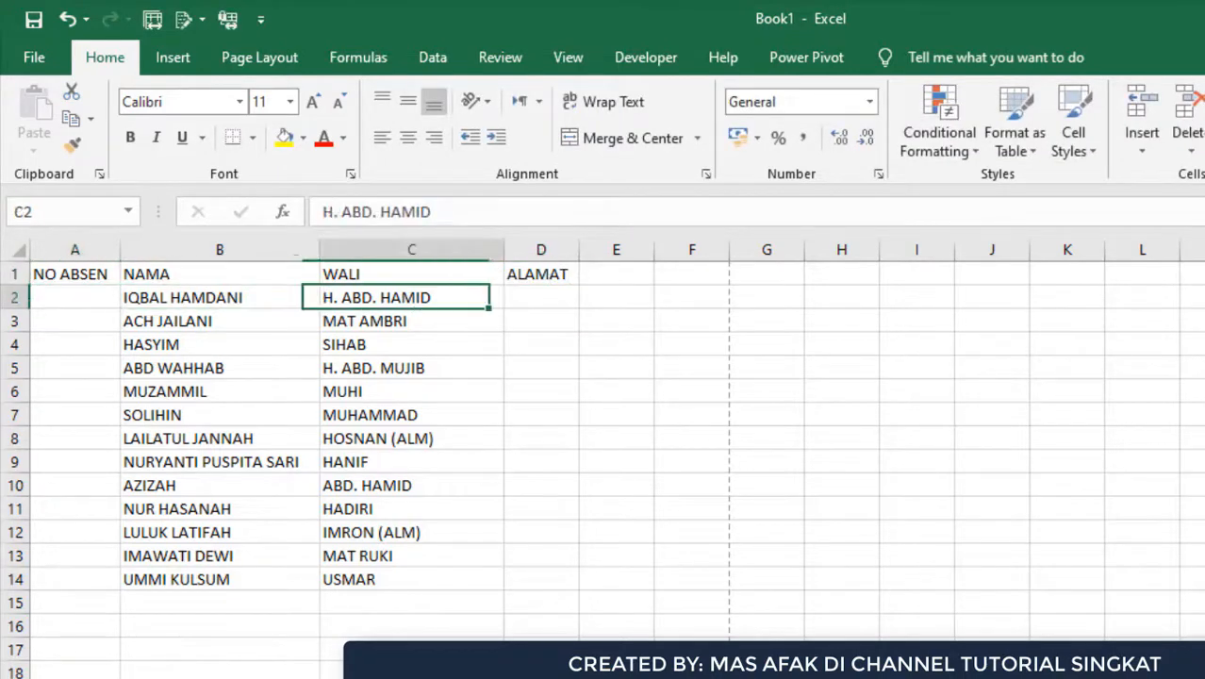
{"action": "key", "text": "Right"}
Widen column D up to the page-break line and enter BANGKALAN in D2
{"action": "left_click_drag", "start_coordinate": [573, 249], "coordinate": [733, 251]}
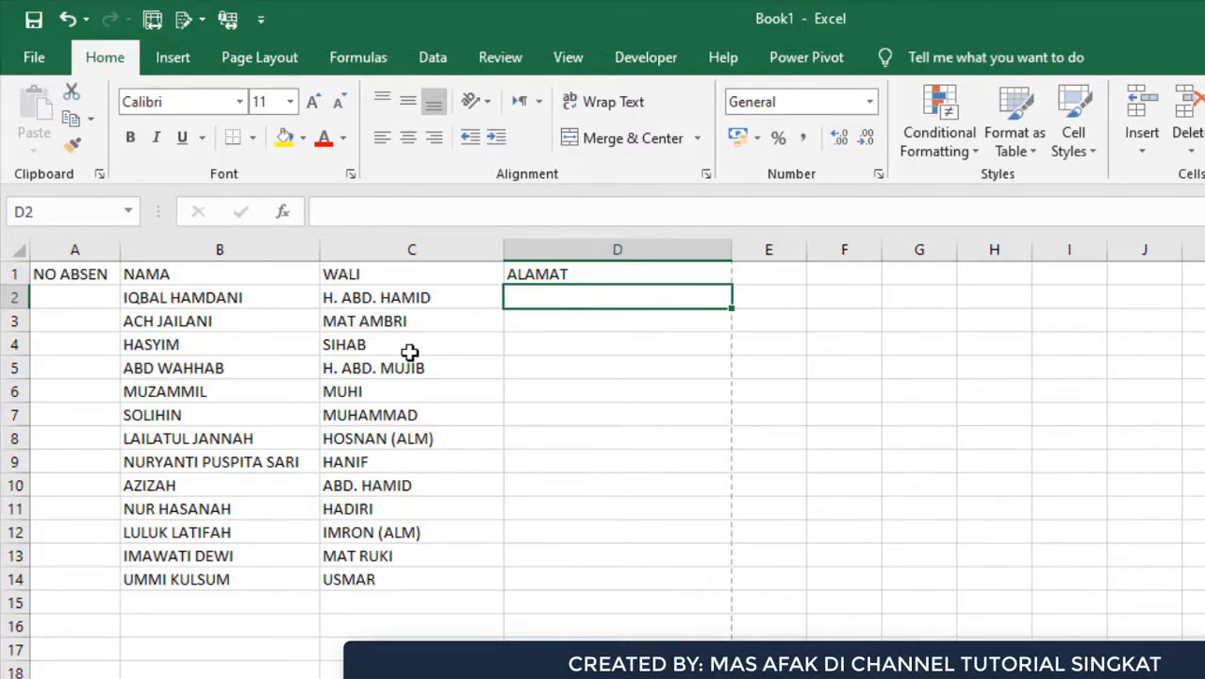
{"action": "type", "text": "BANGKALAN"}
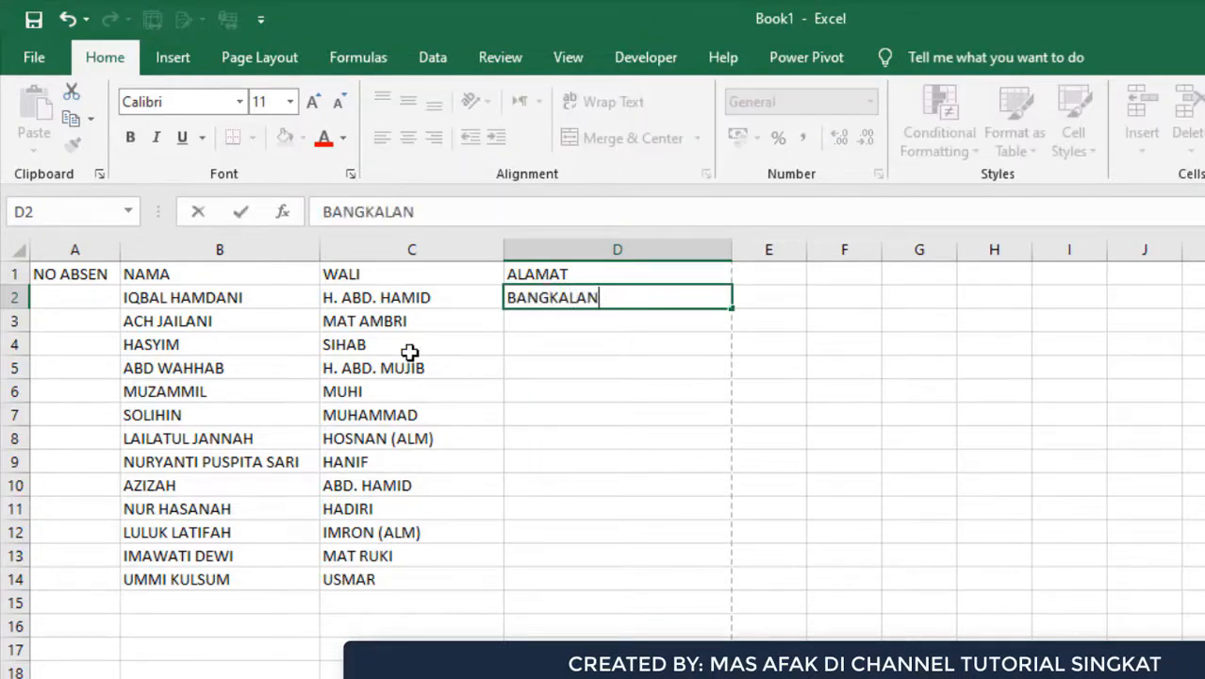
{"action": "key", "text": "Return"}
{"action": "key", "text": "Up"}
{"action": "key", "text": "ctrl+c"}
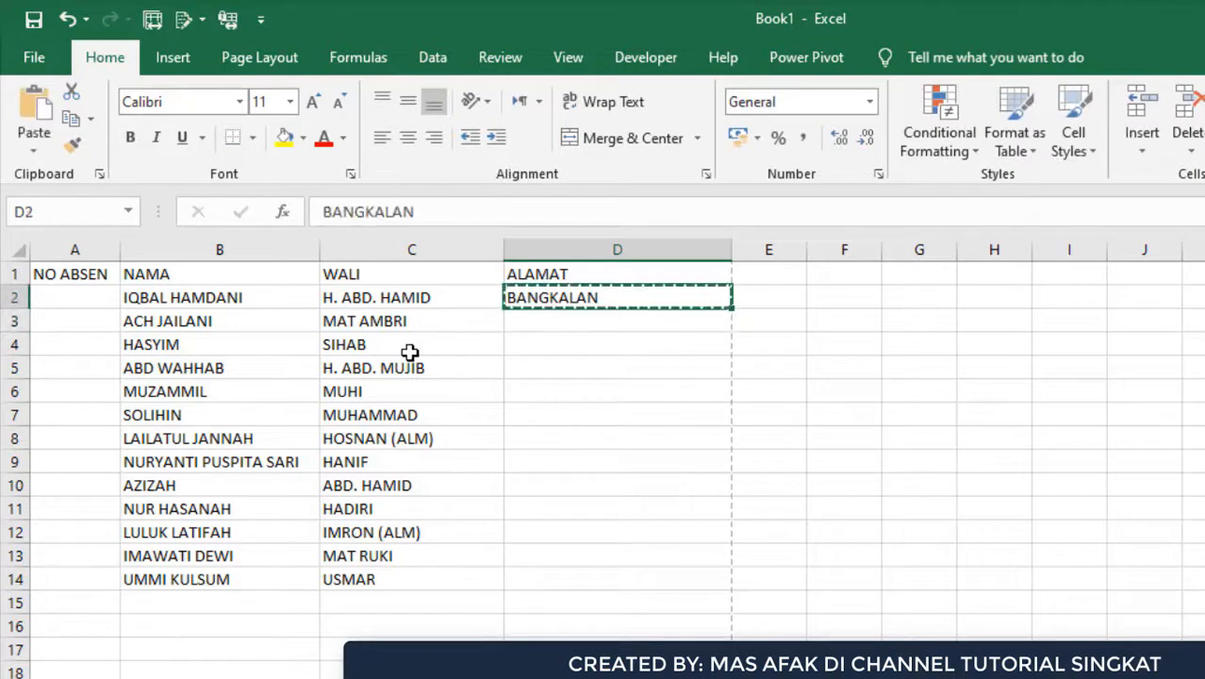
{"action": "key", "text": "shift+Down"}
{"action": "key", "text": "shift+Down"}
{"action": "key", "text": "shift+Down"}
{"action": "key", "text": "shift+Down"}
{"action": "key", "text": "shift+Down"}
{"action": "key", "text": "shift+Down"}
{"action": "key", "text": "shift+Down"}
{"action": "key", "text": "shift+Down"}
{"action": "key", "text": "shift+Down"}
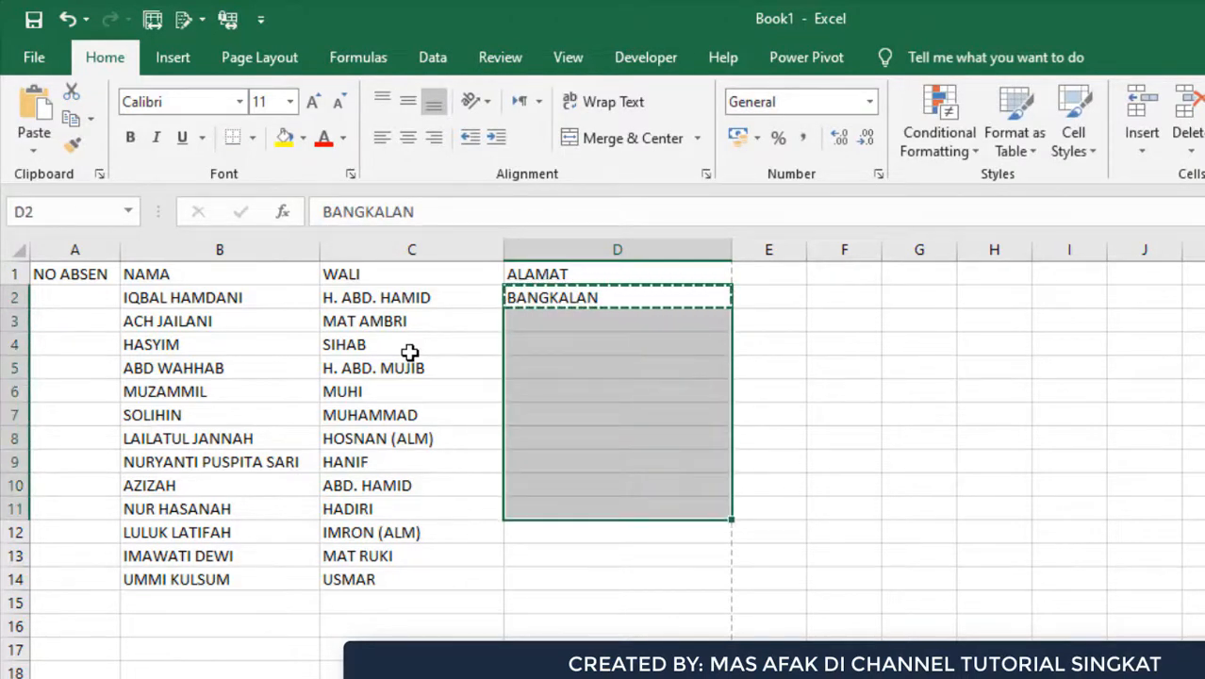
{"action": "key", "text": "Escape"}
Enter the attendance numbers 1, 2 and 3 in cells A2 to A4 of the NO ABSEN column
{"action": "left_click", "coordinate": [114, 295]}
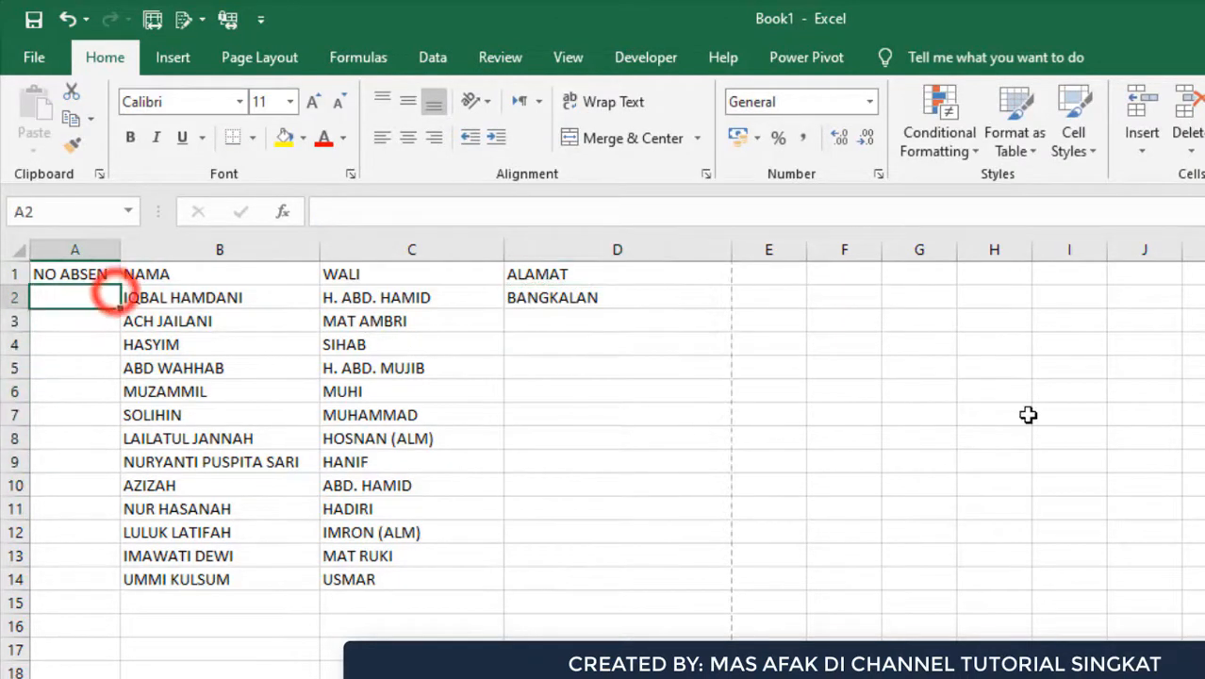
{"action": "type", "text": "1"}
{"action": "key", "text": "Return"}
{"action": "type", "text": "2"}
{"action": "key", "text": "Return"}
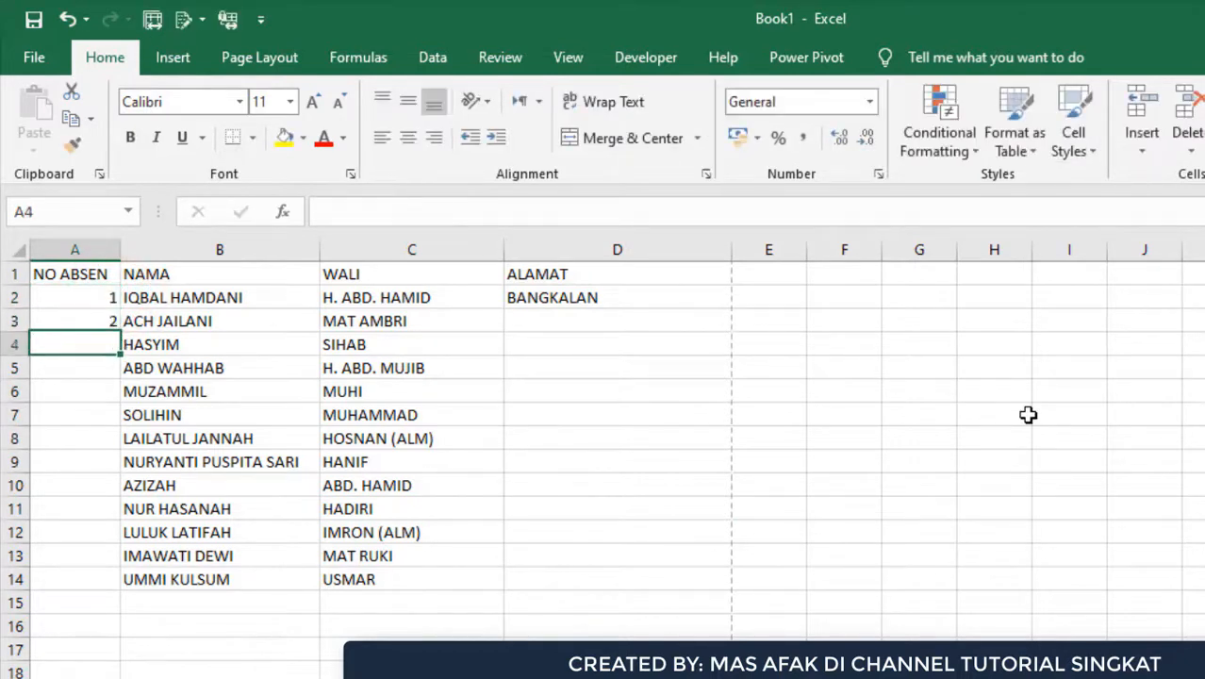
{"action": "type", "text": "3"}
{"action": "key", "text": "Return"}
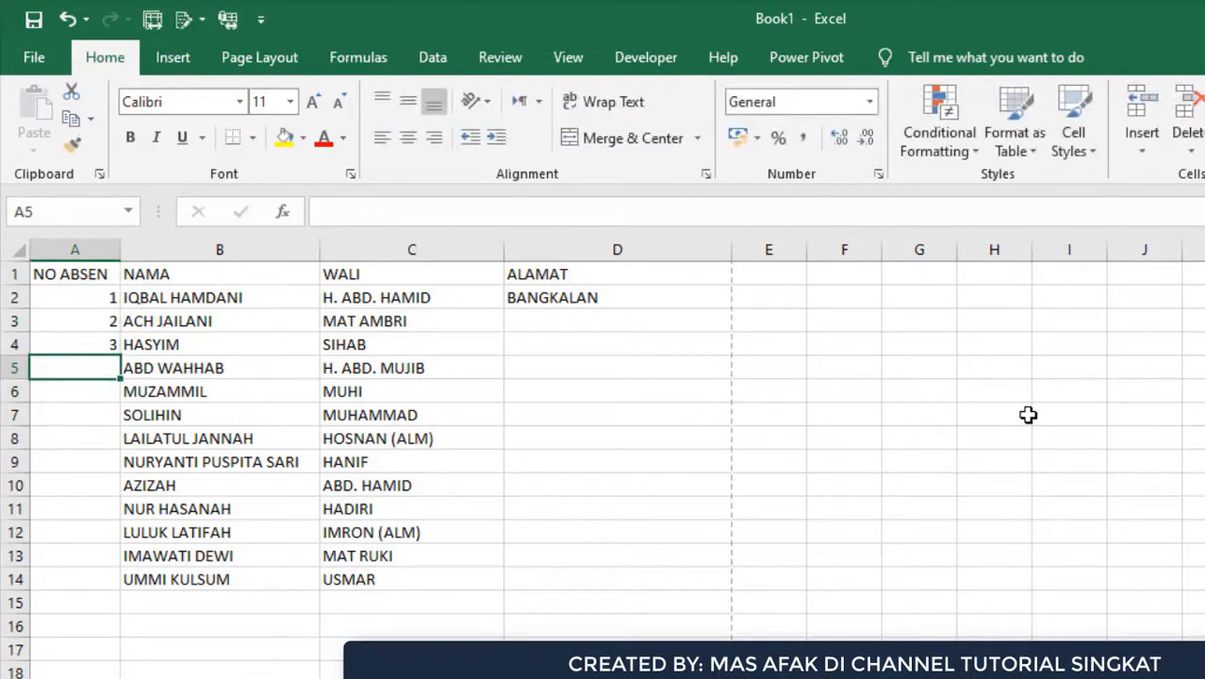
{"action": "key", "text": "Down"}
{"action": "key", "text": "Down"}
{"action": "key", "text": "Down"}
{"action": "key", "text": "Down"}
{"action": "key", "text": "Down"}
{"action": "key", "text": "Down"}
{"action": "key", "text": "Down"}
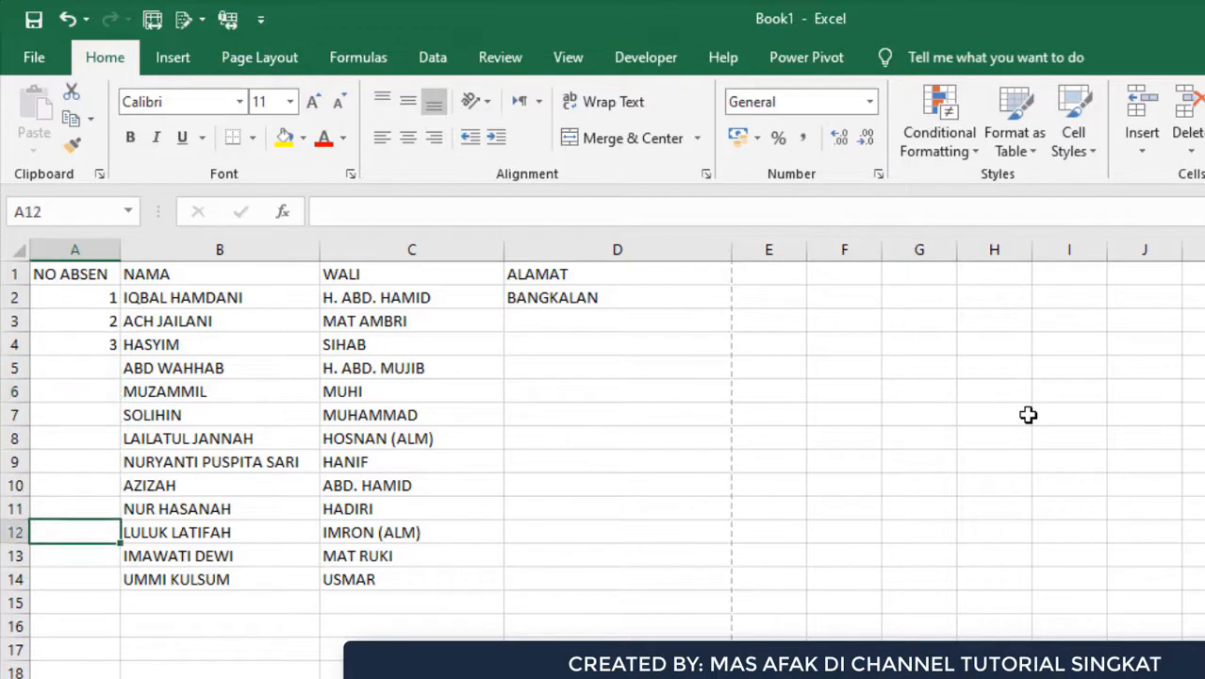
{"action": "key", "text": "Up"}
{"action": "key", "text": "Up"}
{"action": "key", "text": "Up"}
{"action": "key", "text": "Up"}
{"action": "key", "text": "Up"}
{"action": "key", "text": "Up"}
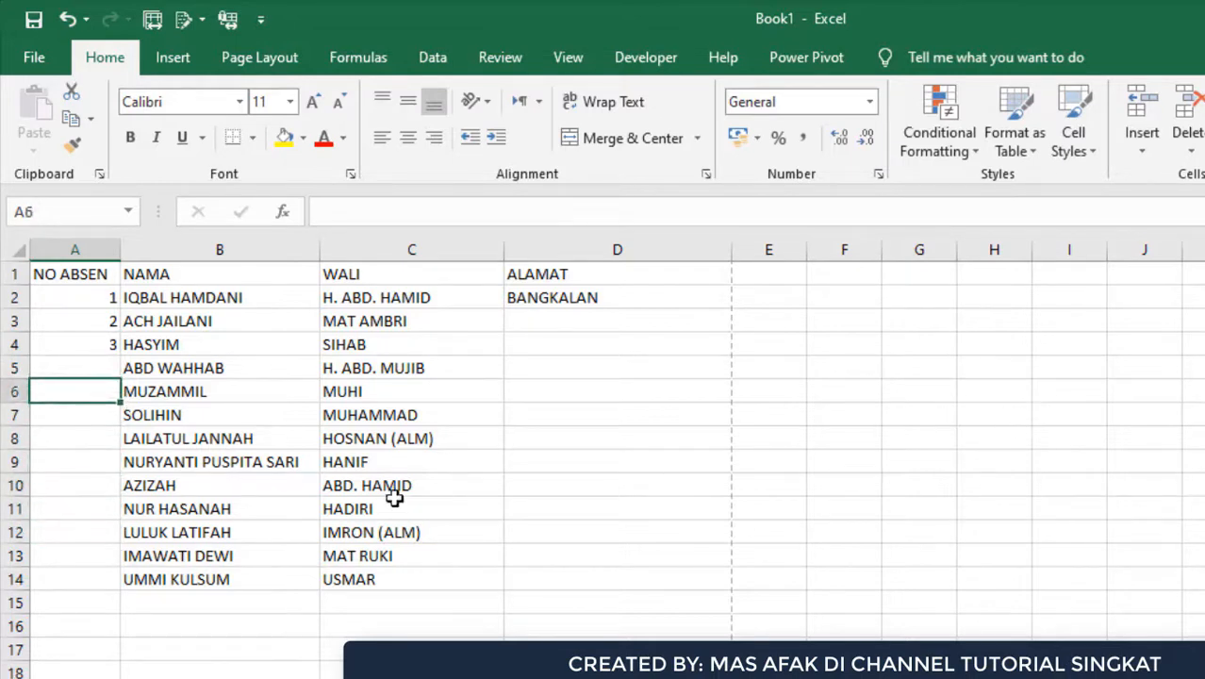
Extend the NO ABSEN number series from A2:A4 down to A14, the row of the last student
{"action": "left_click_drag", "start_coordinate": [114, 300], "coordinate": [126, 586]}
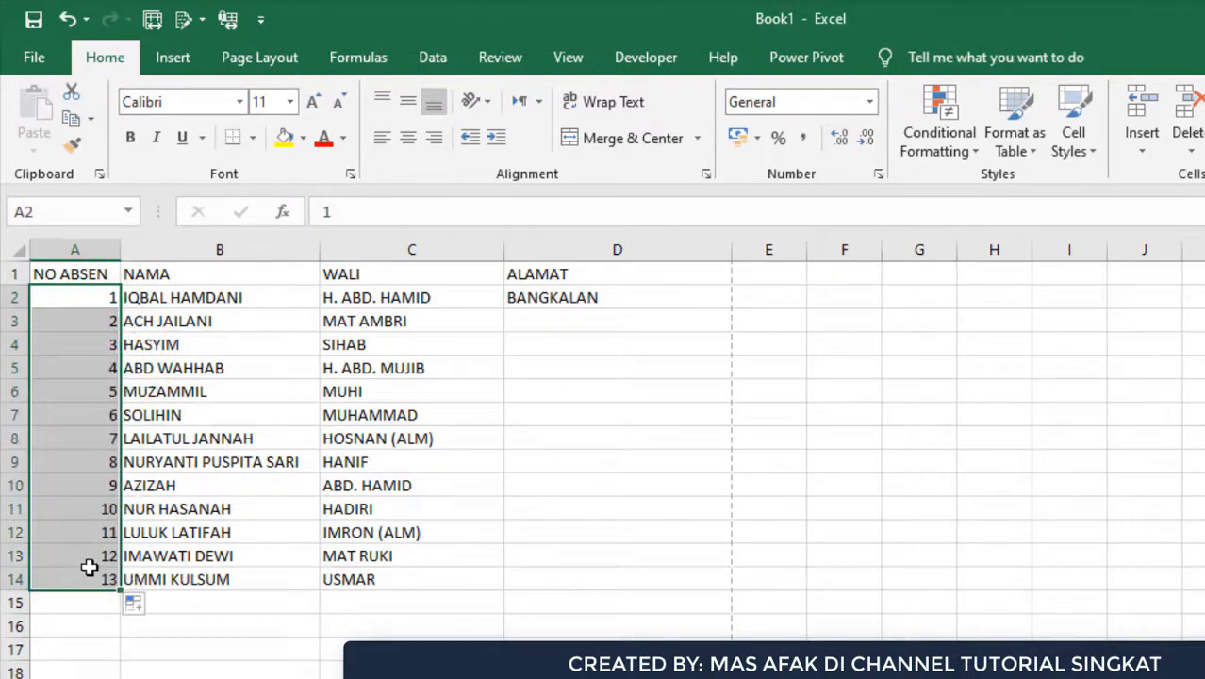
{"action": "left_click_drag", "start_coordinate": [94, 298], "coordinate": [121, 356]}
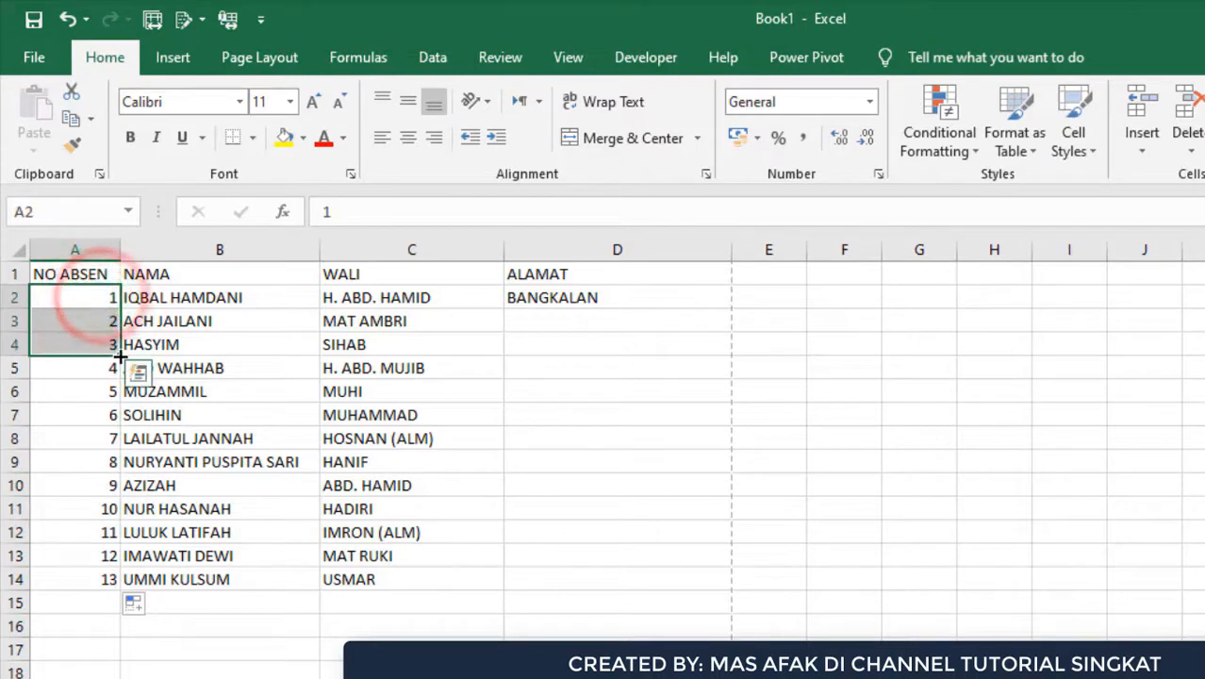
{"action": "left_click", "coordinate": [99, 302]}
{"action": "left_click_drag", "start_coordinate": [105, 302], "coordinate": [123, 593]}
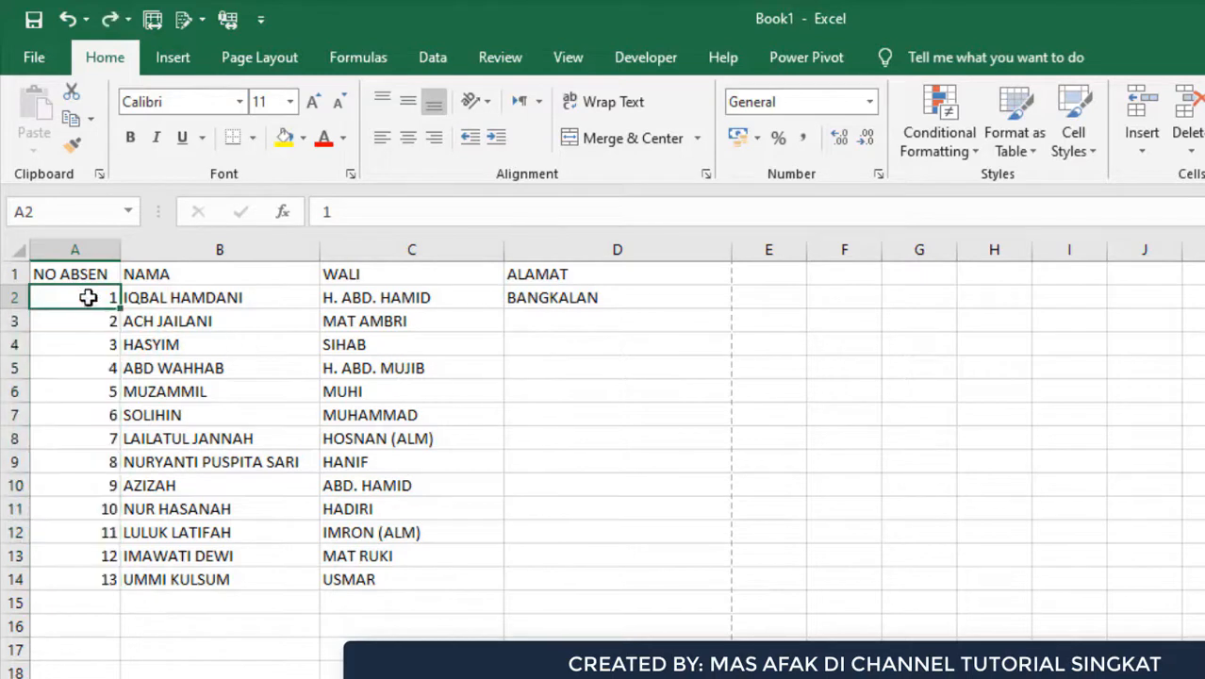
Compare left and right alignment on the attendance numbers in A2:A14, and leave them centred
{"action": "left_click_drag", "start_coordinate": [89, 296], "coordinate": [123, 591]}
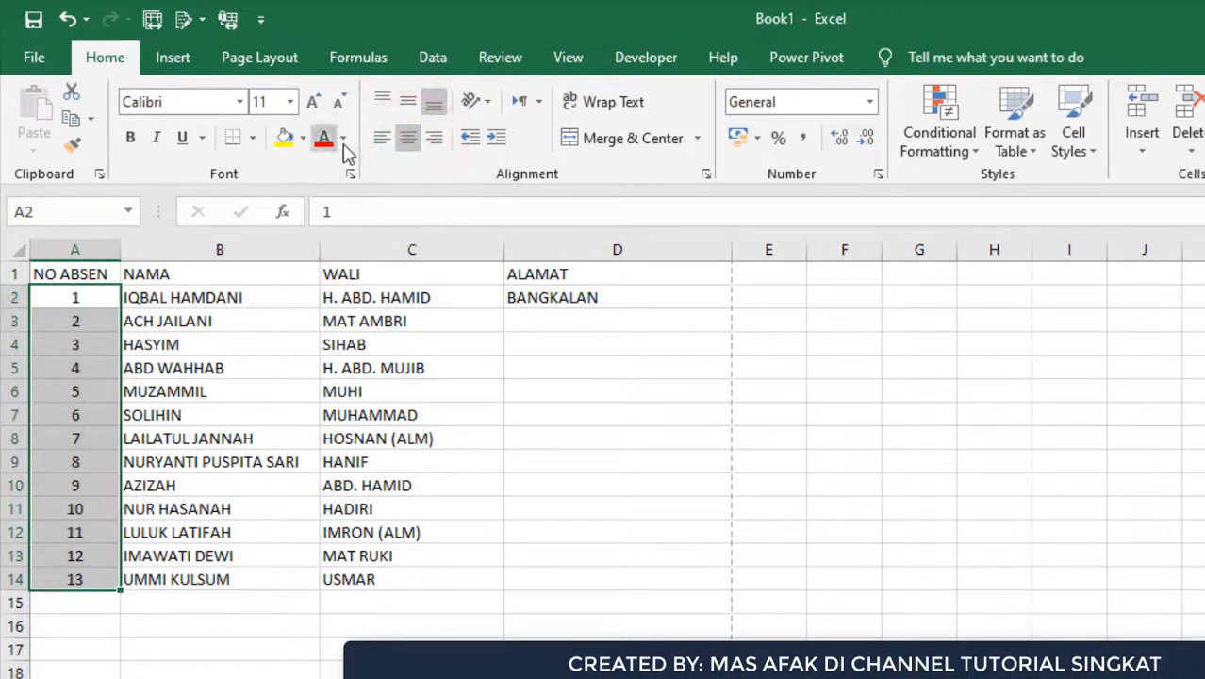
{"action": "left_click", "coordinate": [386, 141]}
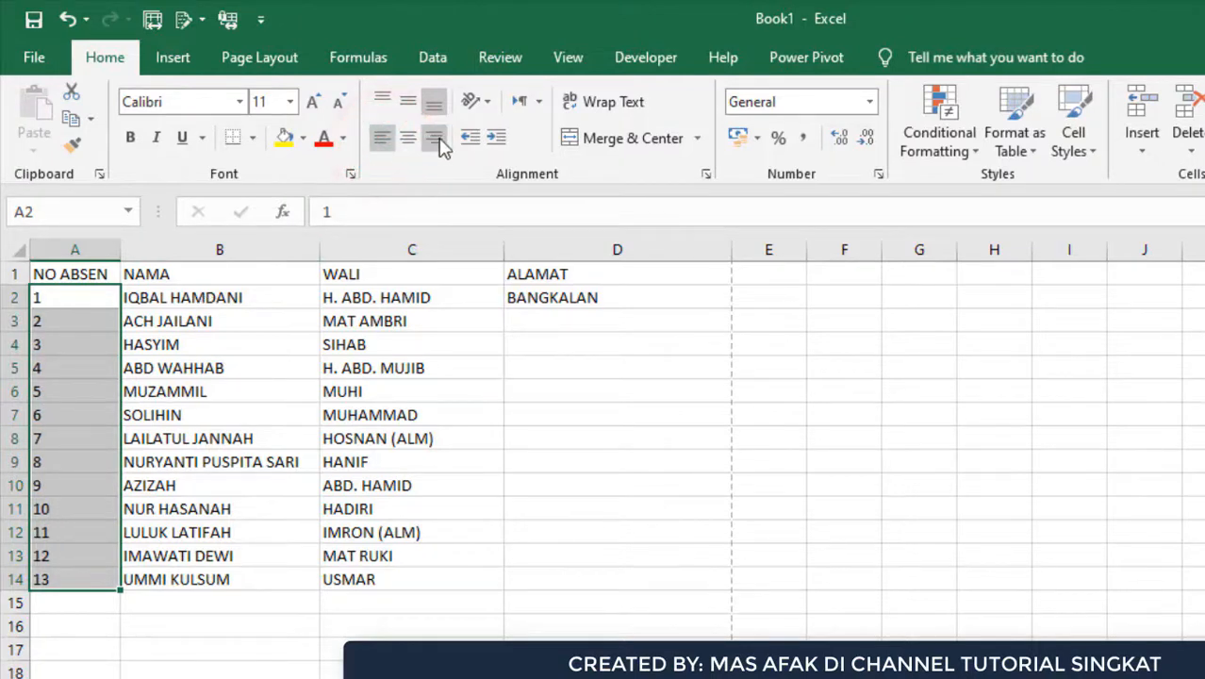
{"action": "left_click", "coordinate": [436, 140]}
{"action": "left_click", "coordinate": [408, 139]}
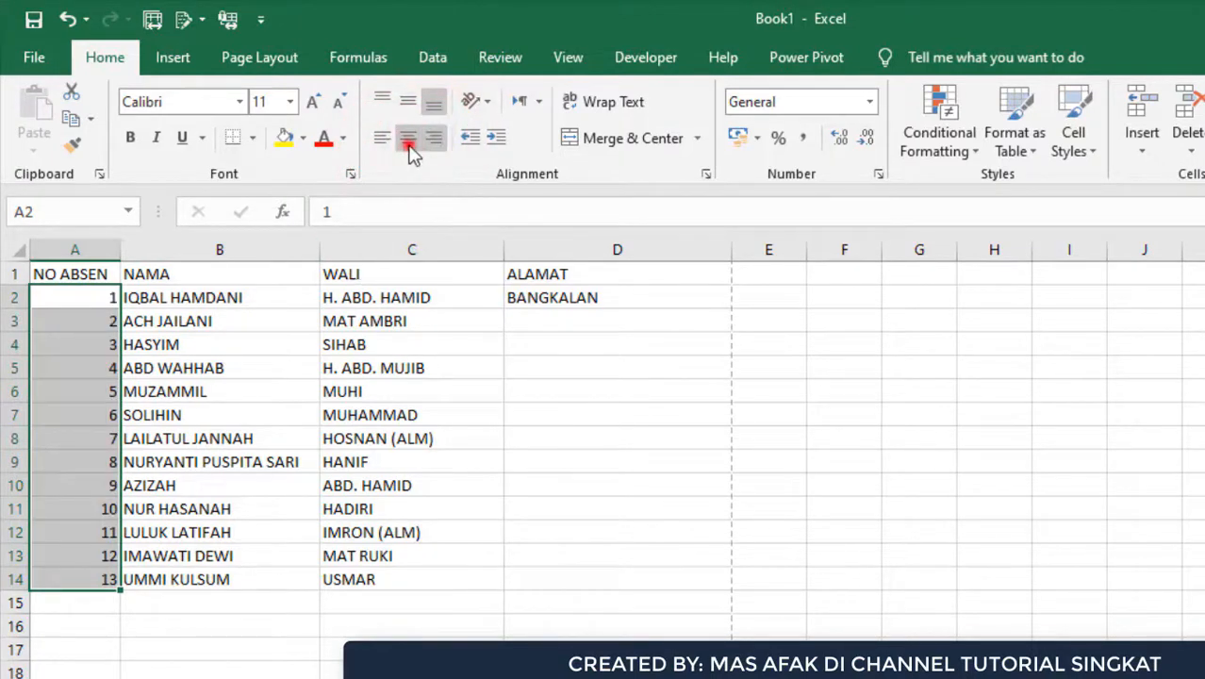
{"action": "left_click", "coordinate": [233, 391]}
{"action": "left_click", "coordinate": [233, 391]}
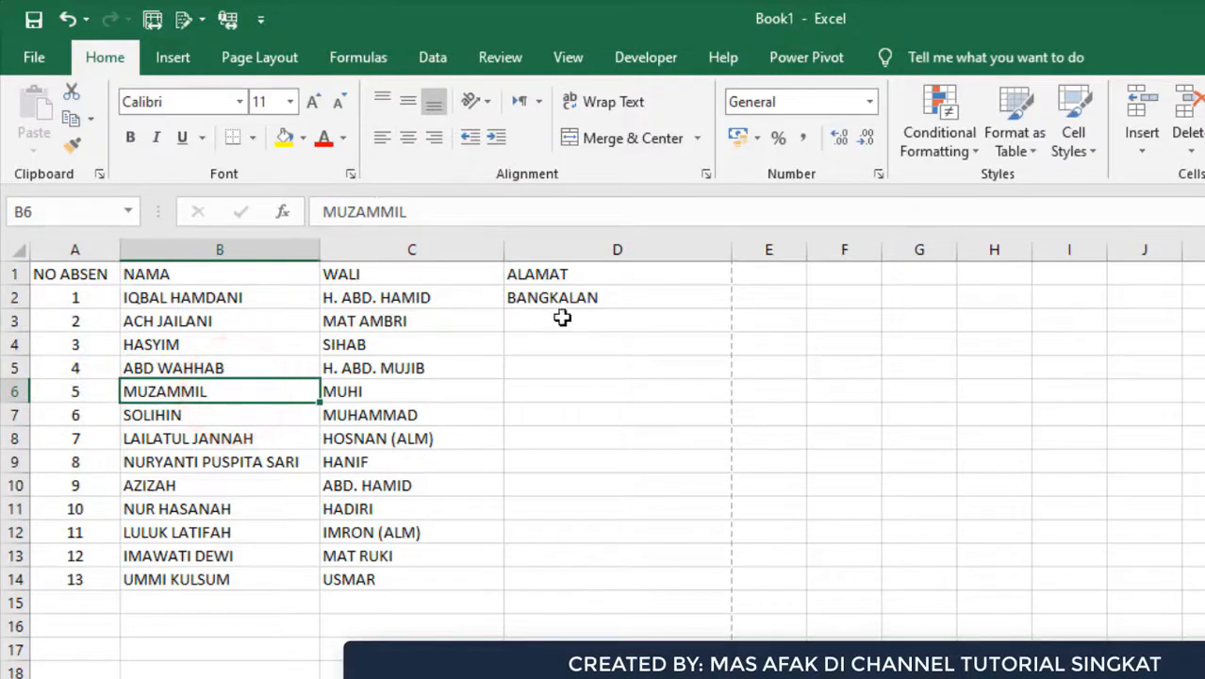
Copy the address BANGKALAN from D2 into D3:D14 as values and leave copy mode
{"action": "left_click", "coordinate": [594, 299]}
{"action": "right_click", "coordinate": [594, 299]}
{"action": "left_click", "coordinate": [655, 332]}
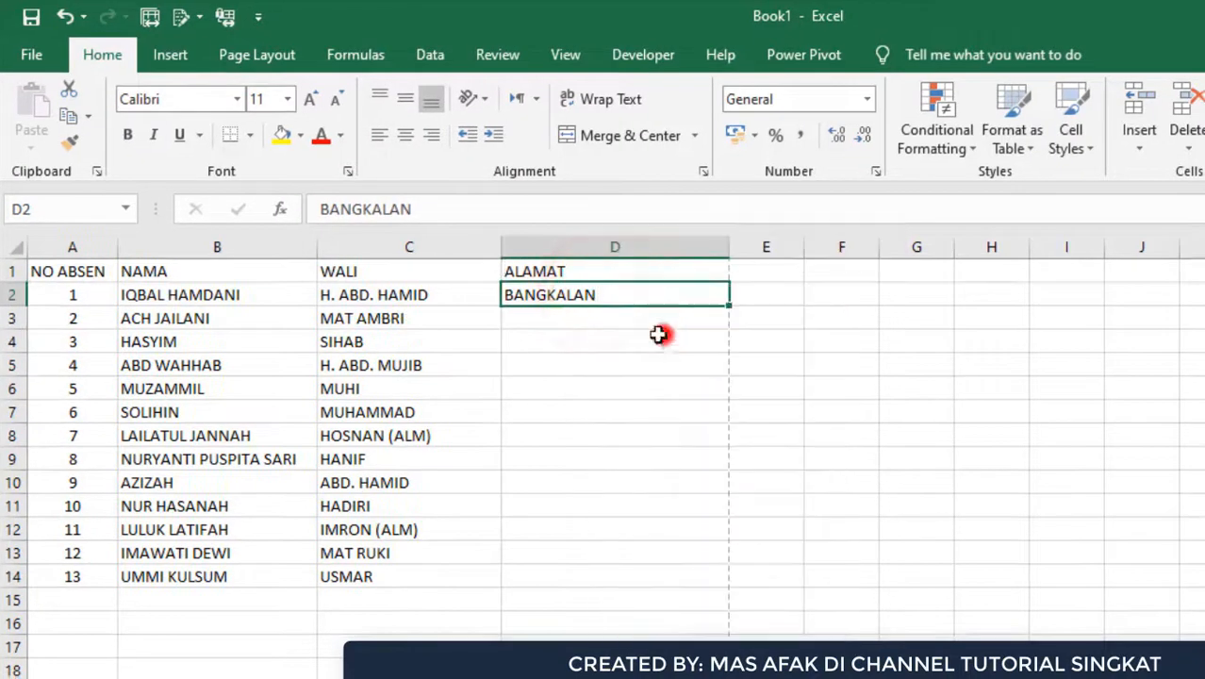
{"action": "left_click", "coordinate": [637, 322]}
{"action": "left_click_drag", "start_coordinate": [635, 319], "coordinate": [624, 581]}
{"action": "right_click", "coordinate": [630, 560]}
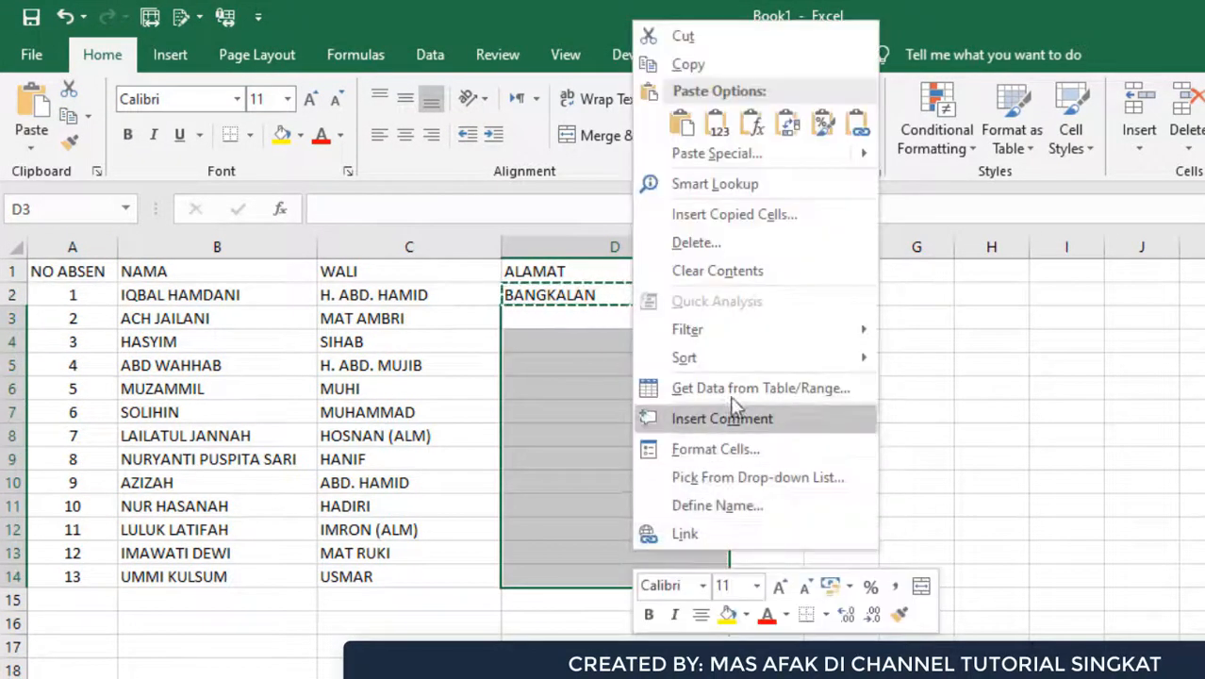
{"action": "left_click", "coordinate": [716, 124]}
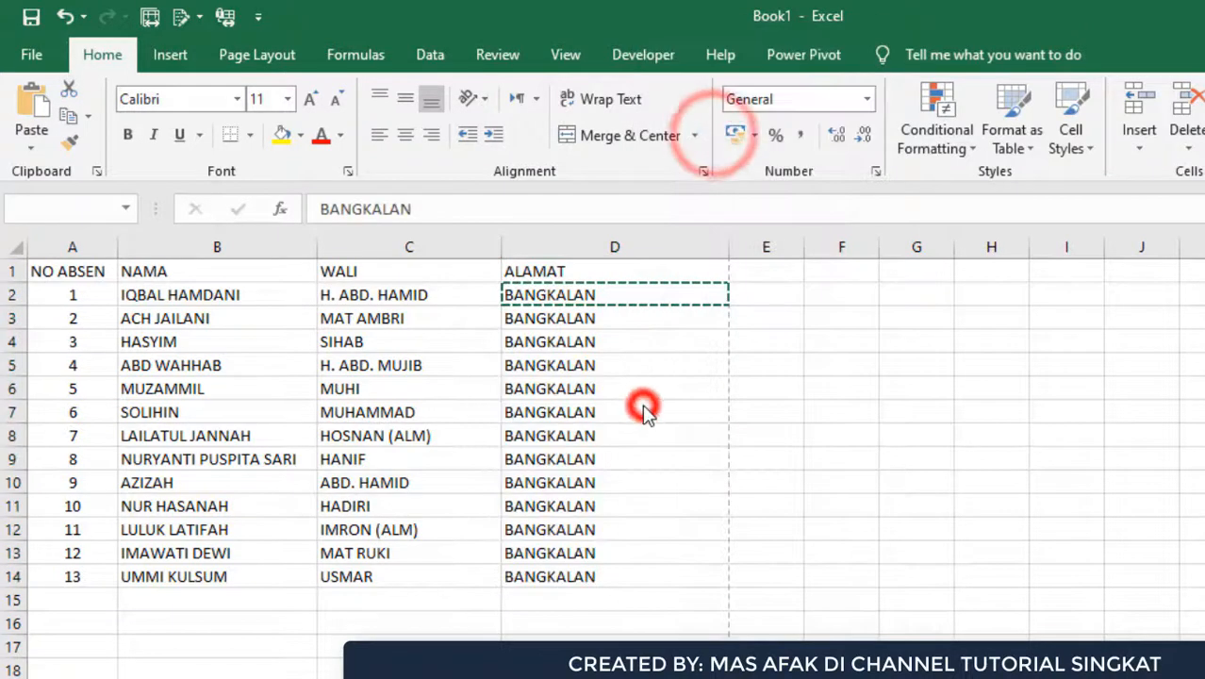
{"action": "left_click", "coordinate": [802, 508]}
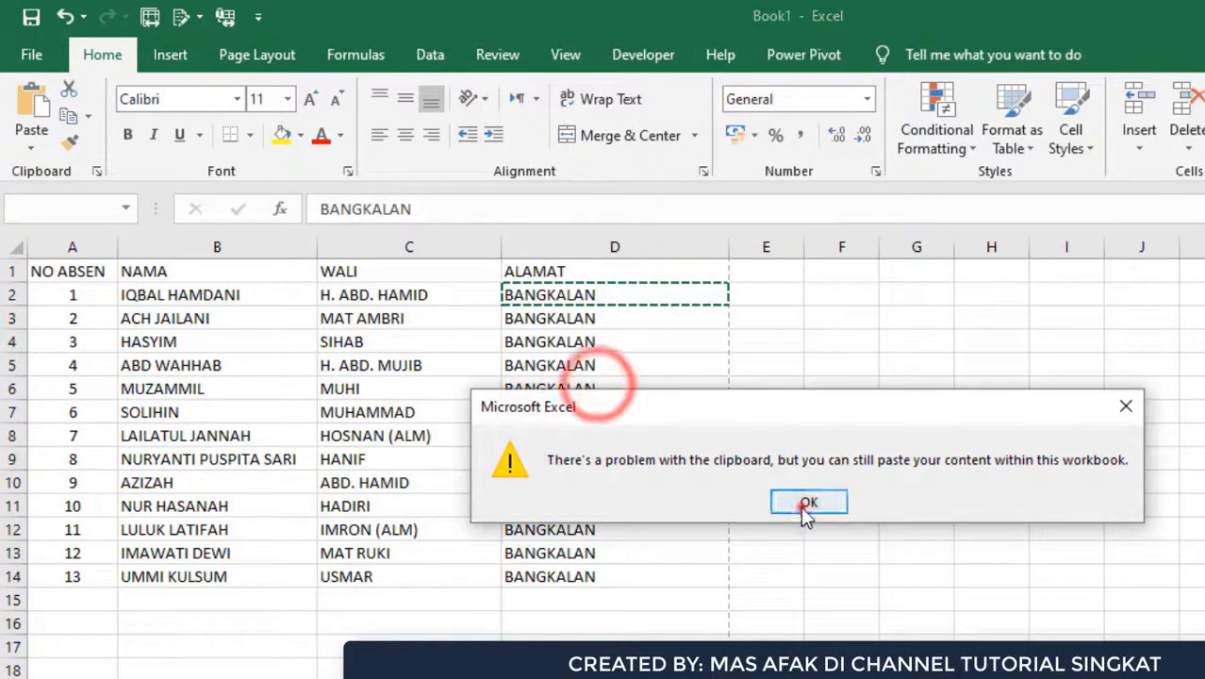
{"action": "left_click", "coordinate": [705, 488]}
{"action": "key", "text": "Escape"}
{"action": "left_click", "coordinate": [693, 484]}
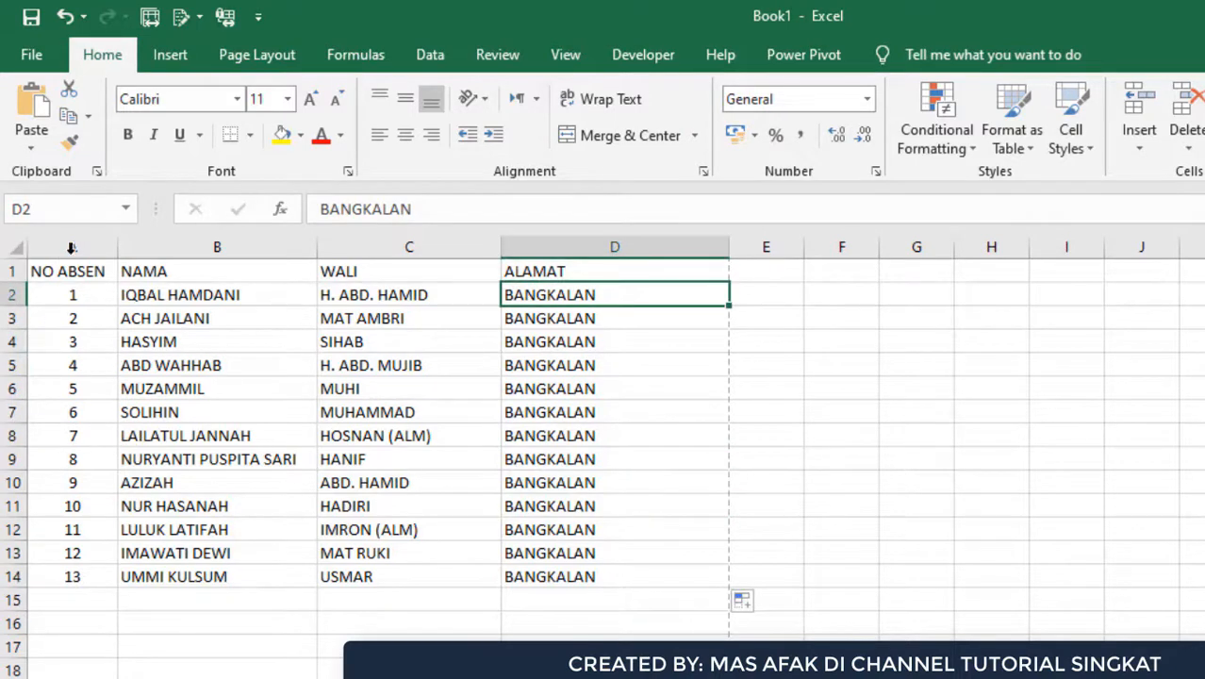
Make the header cells A1:D1 bold
{"action": "left_click_drag", "start_coordinate": [83, 273], "coordinate": [563, 272]}
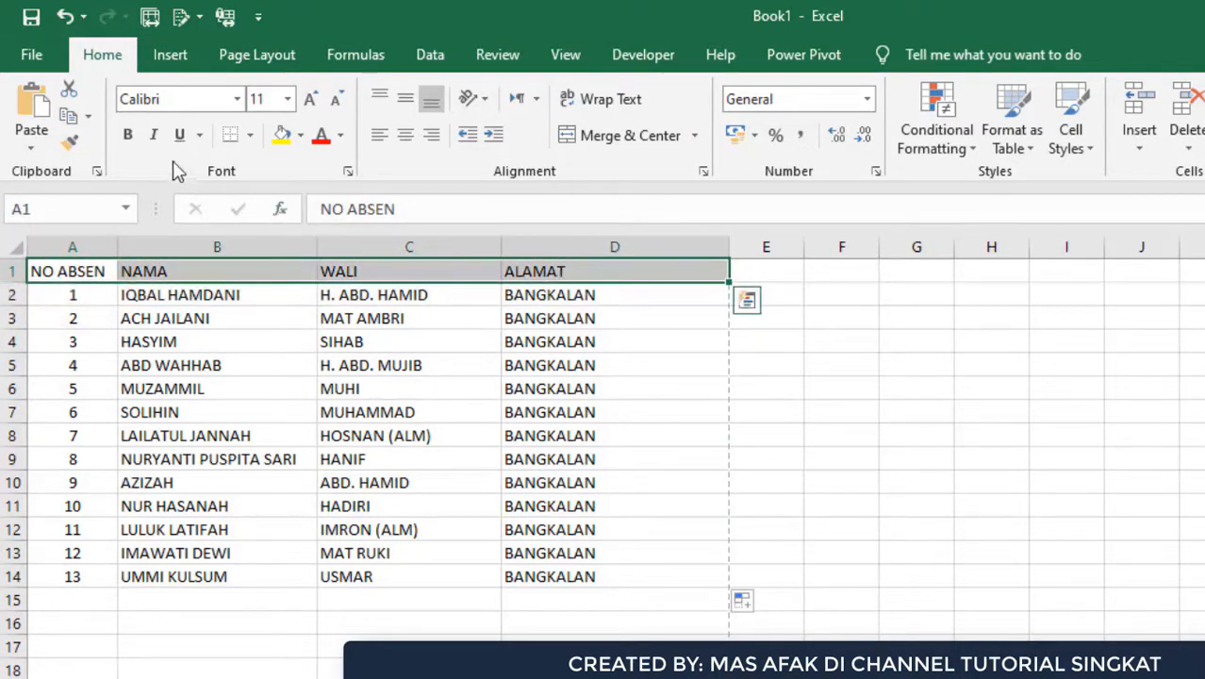
{"action": "left_click", "coordinate": [128, 137]}
{"action": "left_click", "coordinate": [427, 344]}
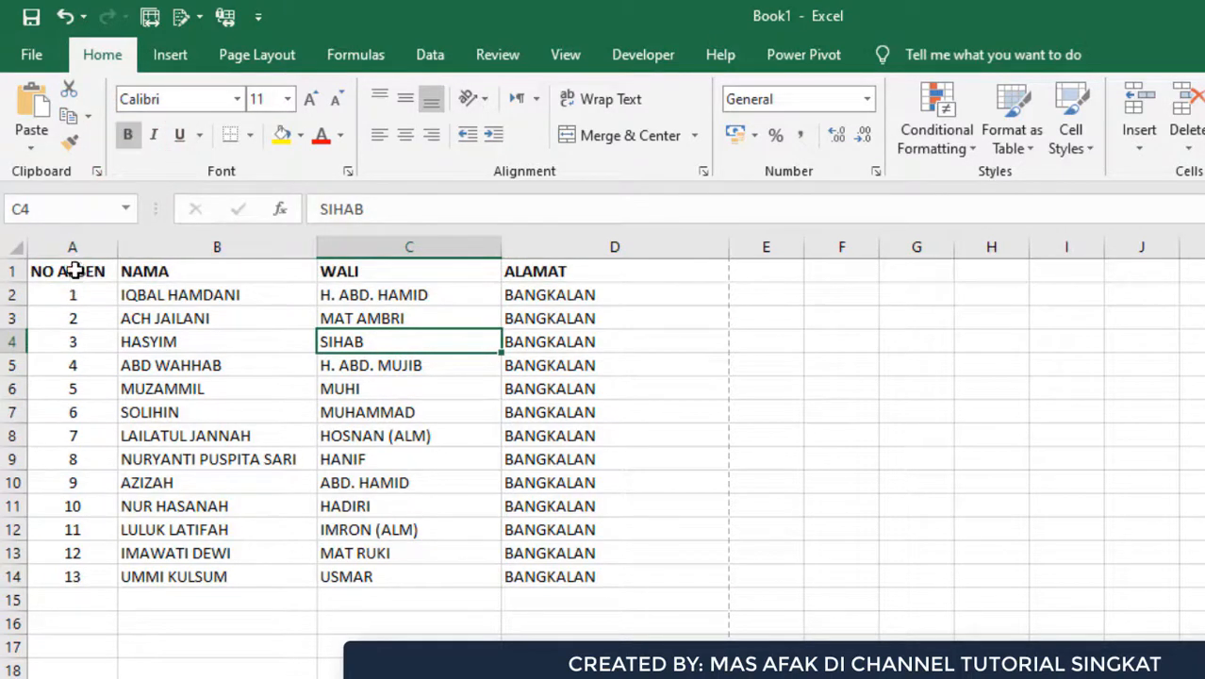
{"action": "left_click_drag", "start_coordinate": [76, 271], "coordinate": [566, 272]}
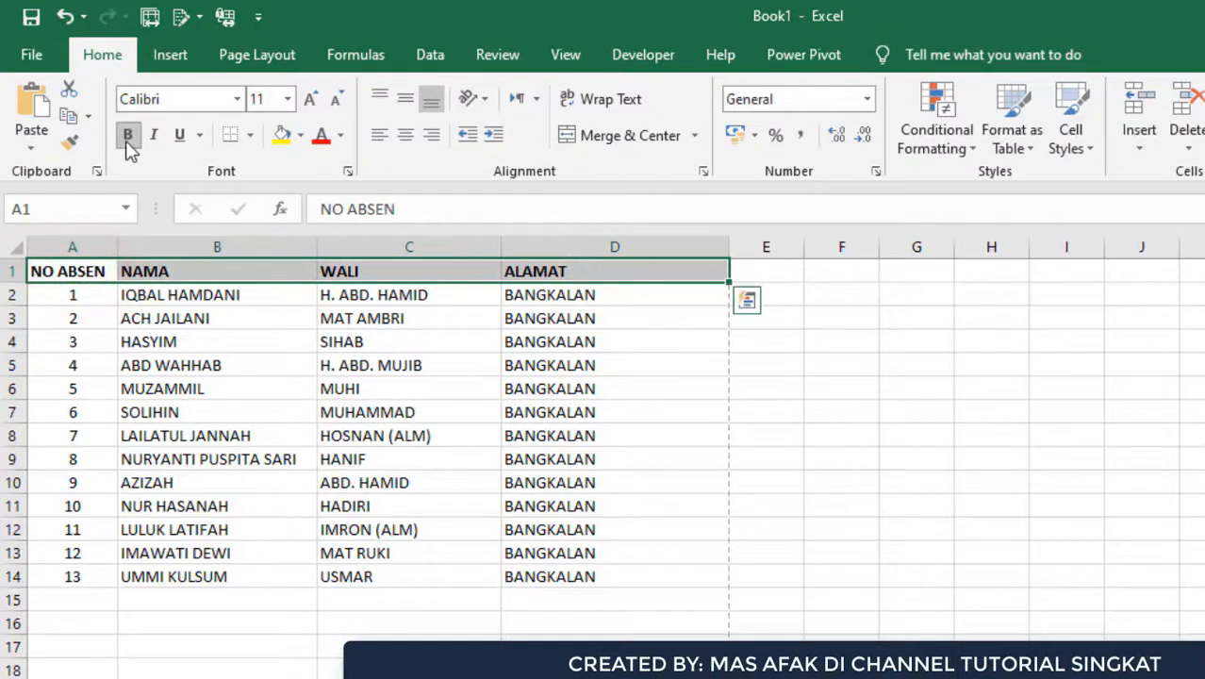
{"action": "left_click", "coordinate": [358, 343]}
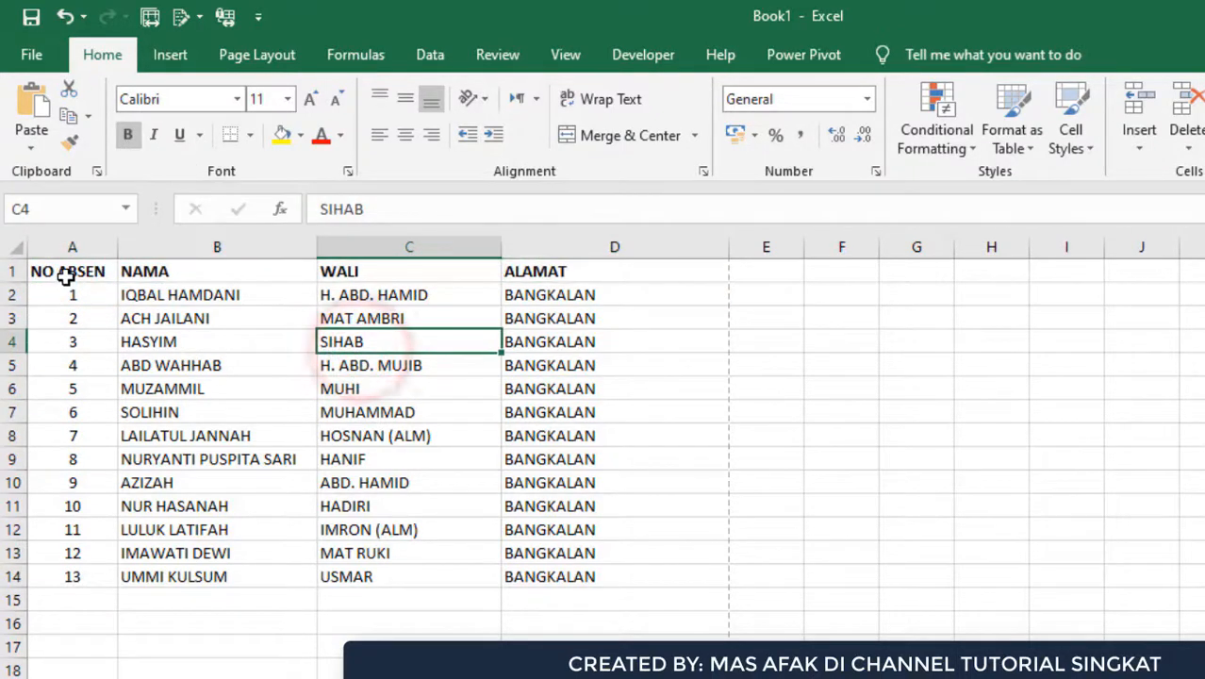
Apply All Borders to the whole student table, A1:D14
{"action": "left_click_drag", "start_coordinate": [66, 272], "coordinate": [634, 579]}
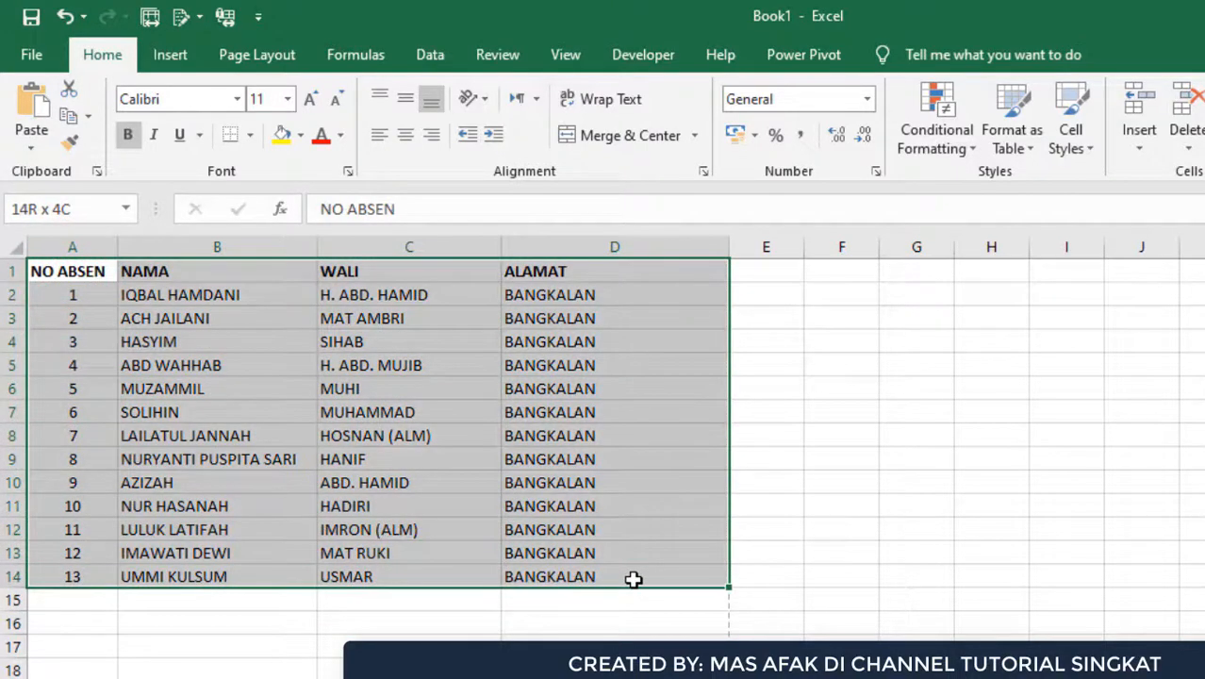
{"action": "left_click", "coordinate": [250, 139]}
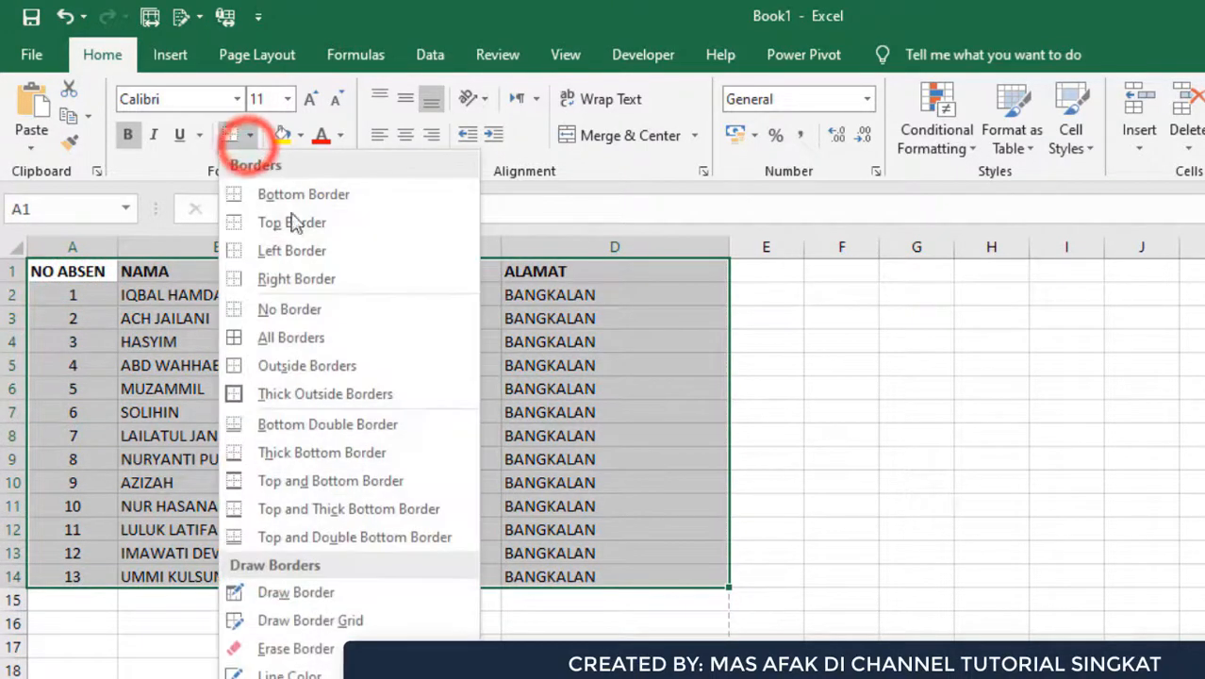
{"action": "left_click", "coordinate": [340, 342]}
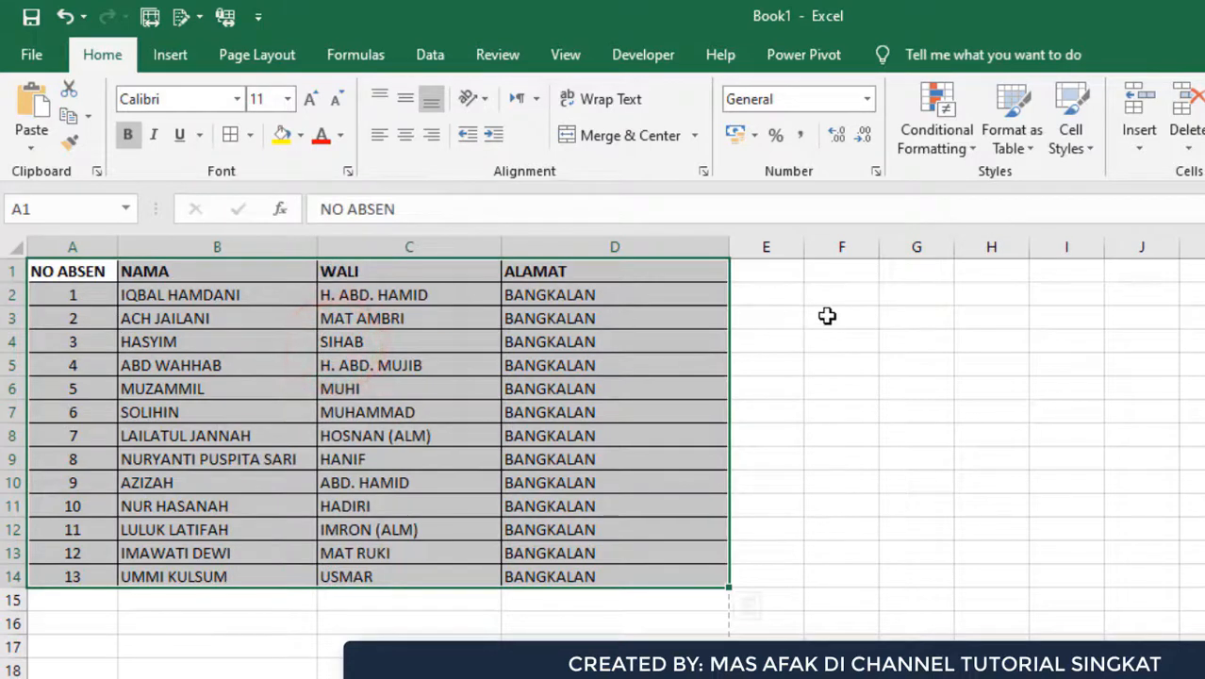
{"action": "left_click", "coordinate": [688, 328]}
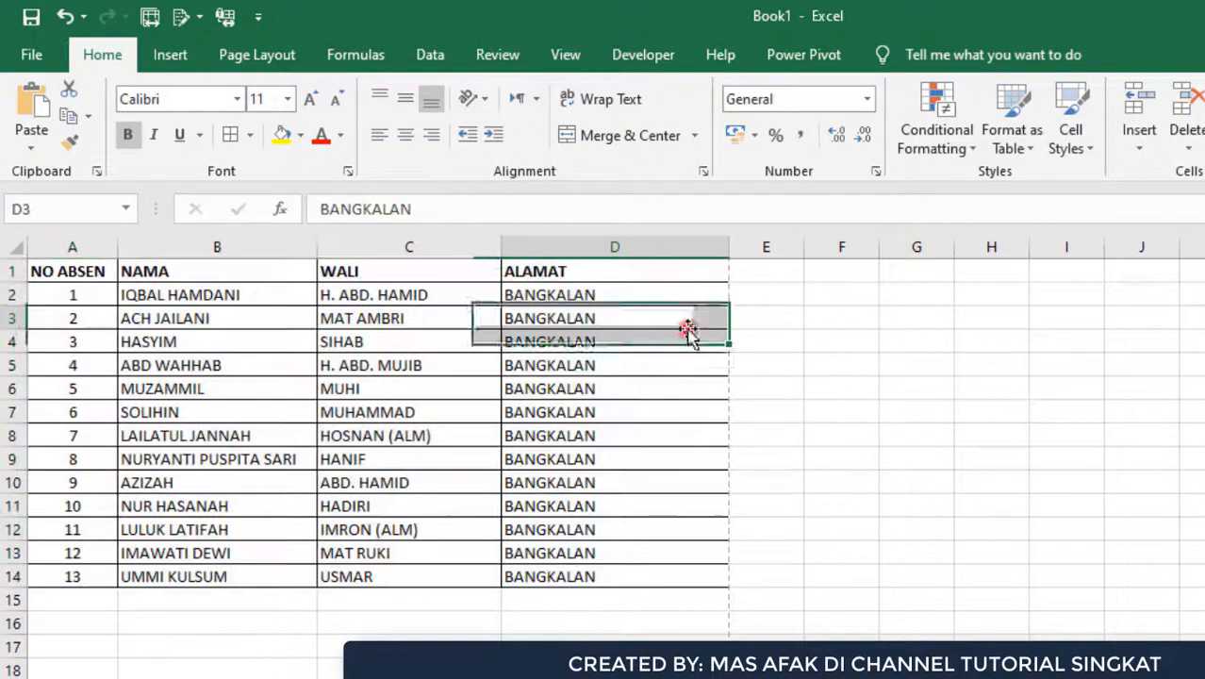
{"action": "left_click", "coordinate": [869, 529]}
{"action": "left_click", "coordinate": [1002, 549]}
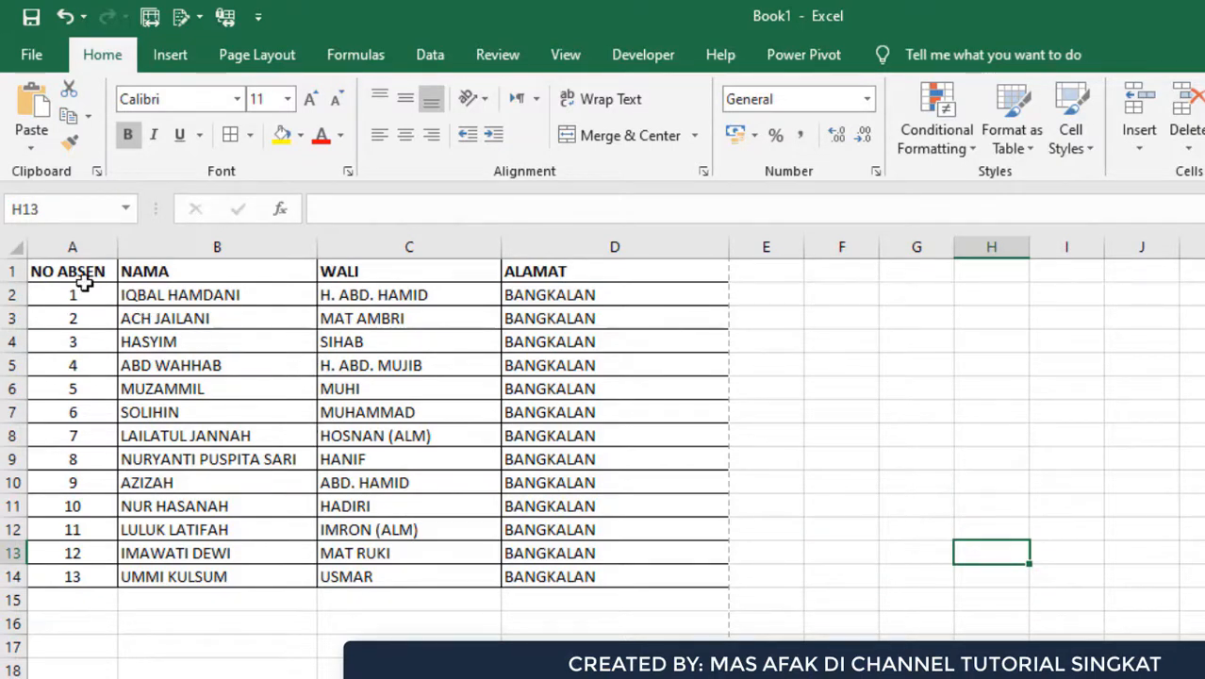
{"action": "left_click_drag", "start_coordinate": [85, 274], "coordinate": [606, 565]}
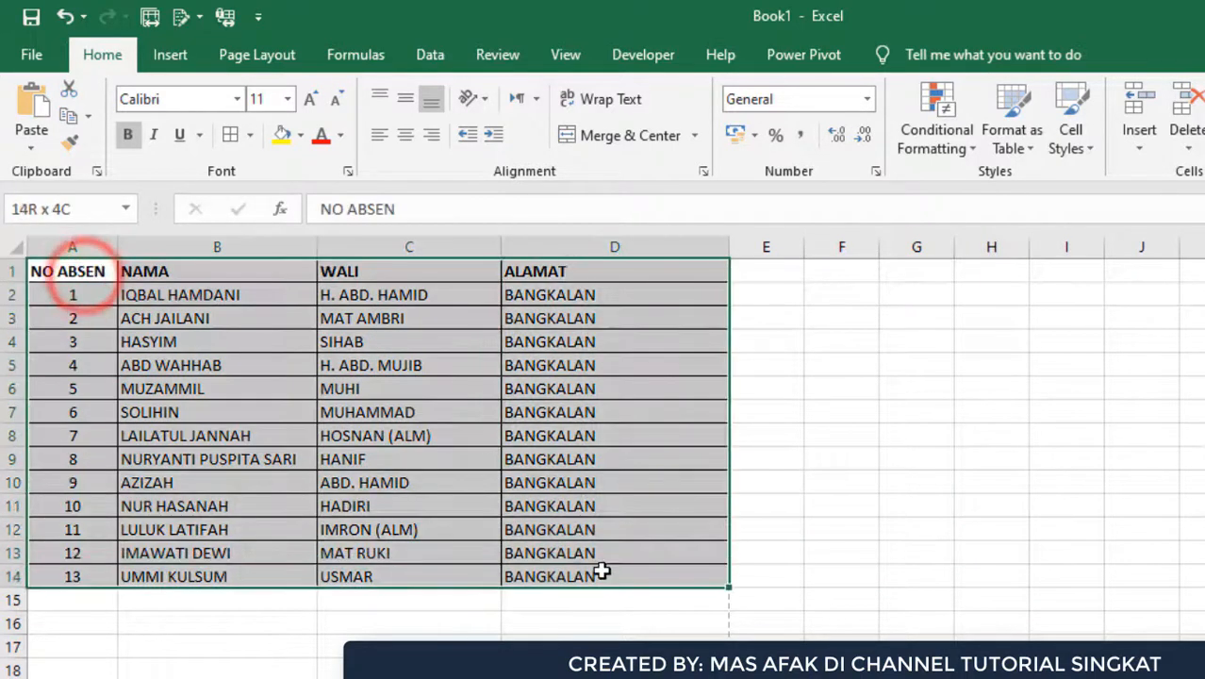
{"action": "left_click", "coordinate": [250, 137]}
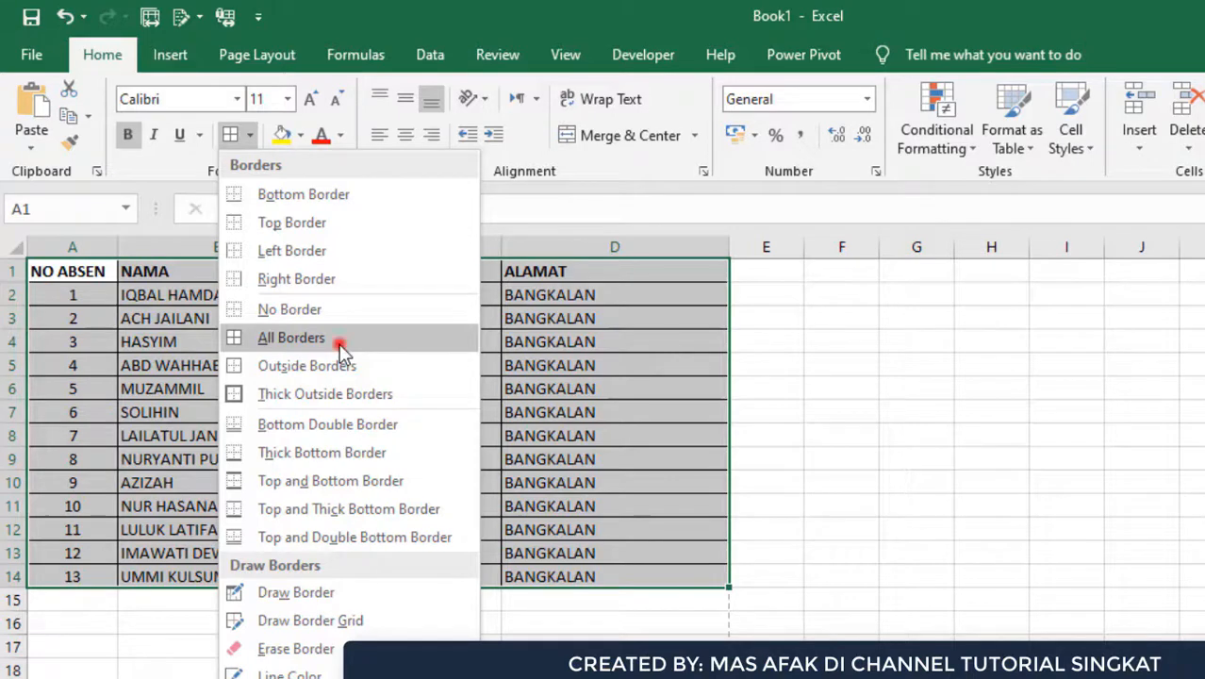
{"action": "left_click", "coordinate": [340, 348]}
{"action": "left_click", "coordinate": [410, 457]}
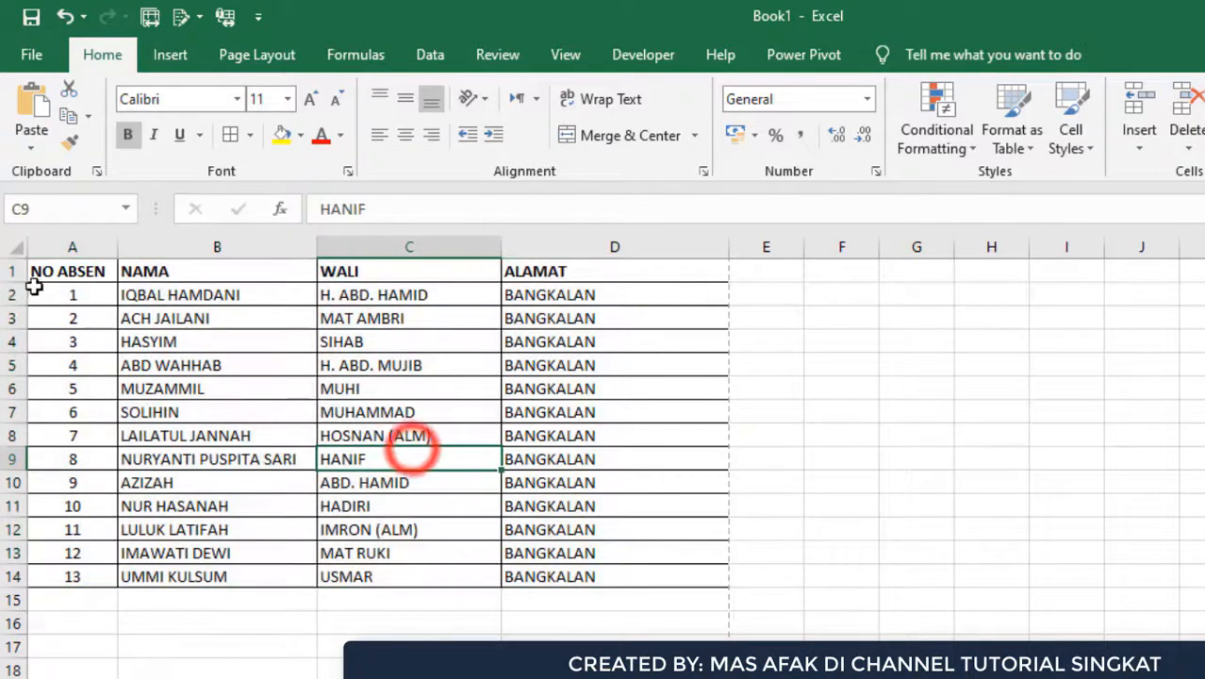
Try a medium-thick solid line as the bottom border of the header cells A1:D1
{"action": "left_click_drag", "start_coordinate": [75, 271], "coordinate": [627, 266]}
{"action": "left_click", "coordinate": [415, 320]}
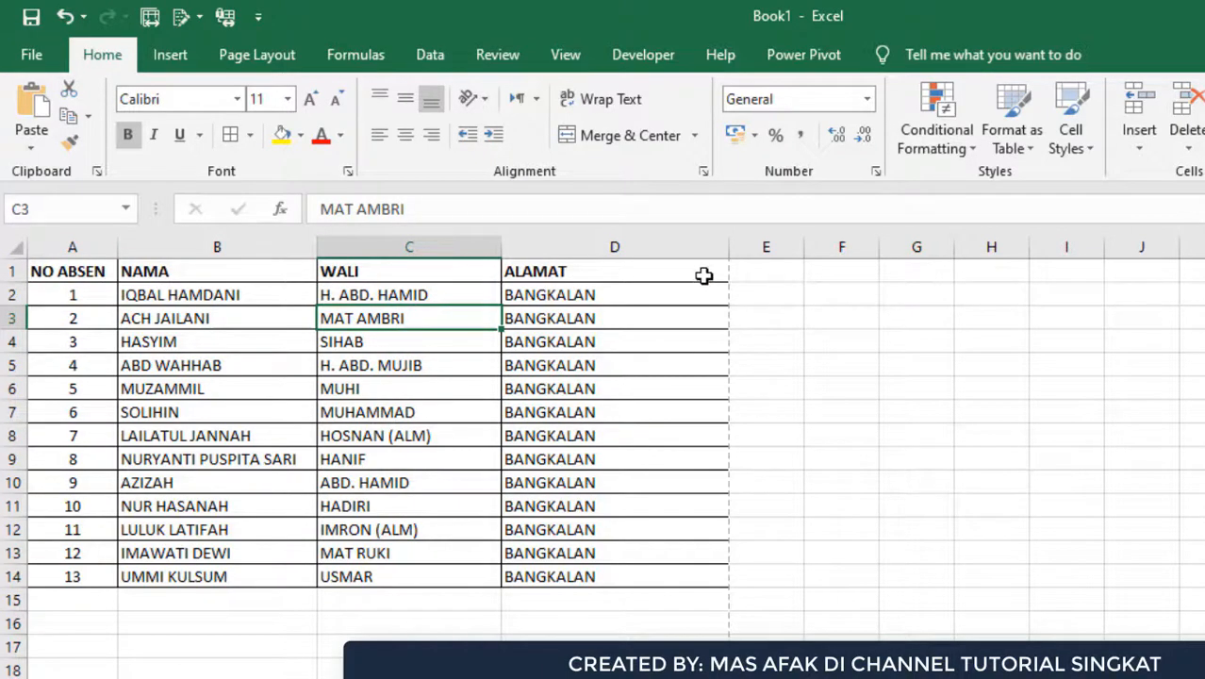
{"action": "left_click_drag", "start_coordinate": [703, 271], "coordinate": [75, 270]}
{"action": "right_click", "coordinate": [151, 272]}
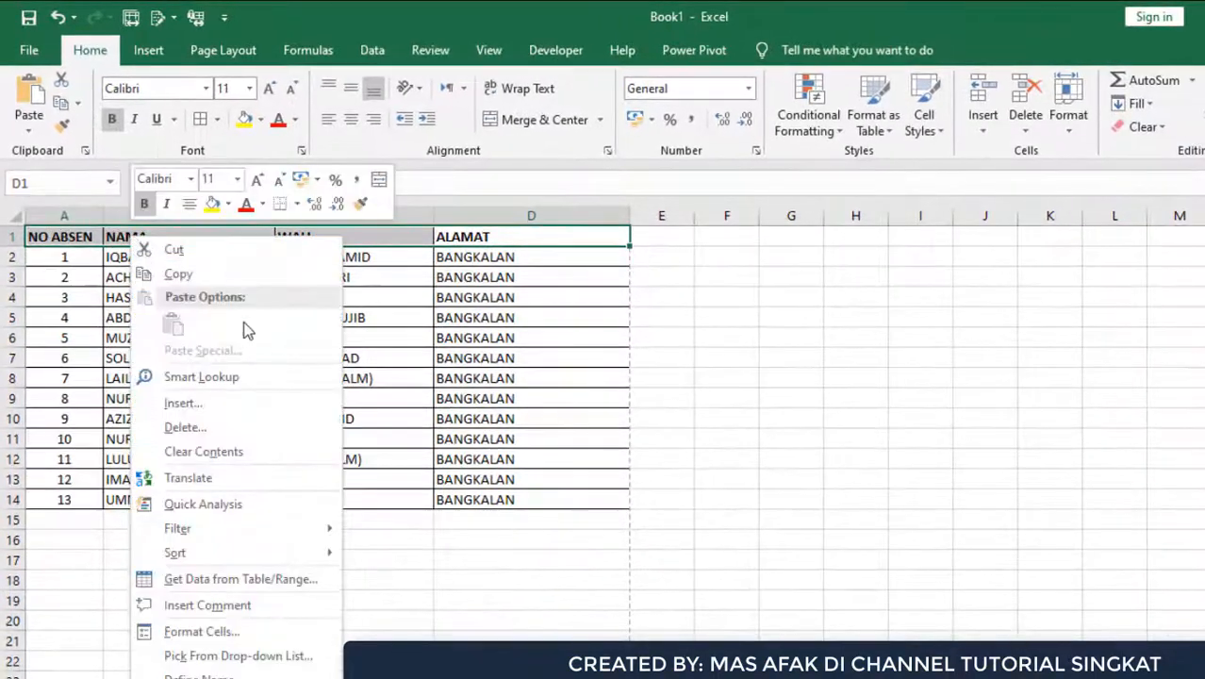
{"action": "left_click", "coordinate": [237, 639]}
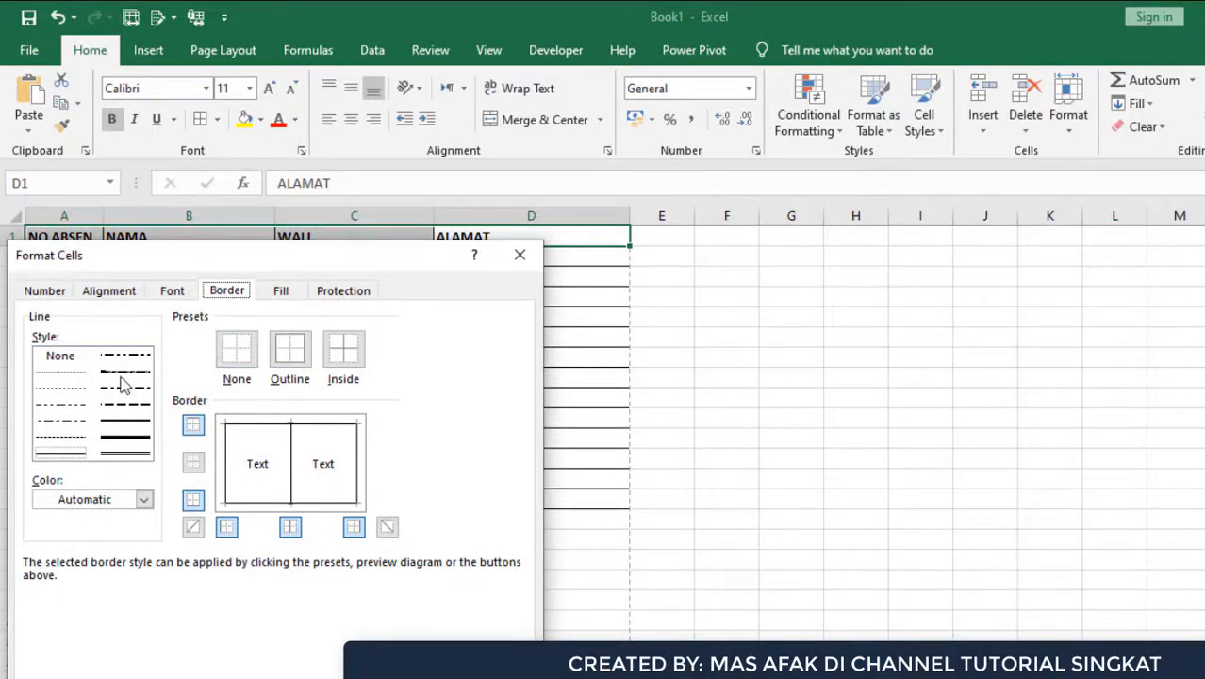
{"action": "left_click", "coordinate": [133, 434]}
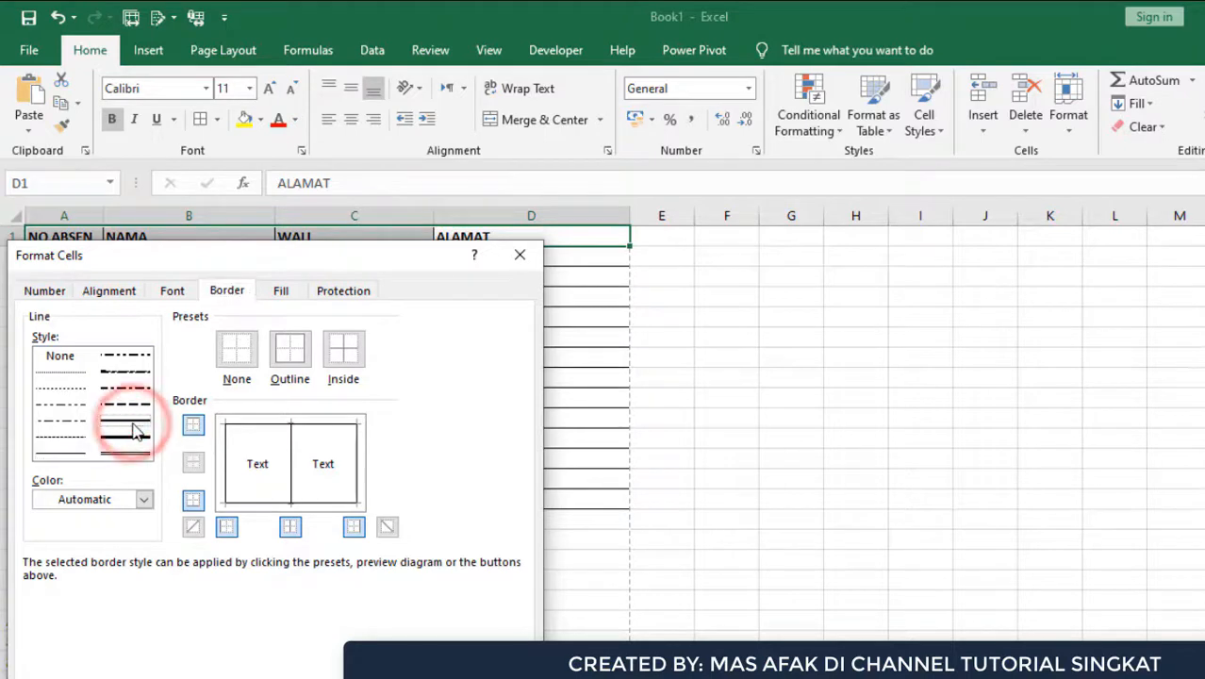
{"action": "left_click", "coordinate": [279, 503]}
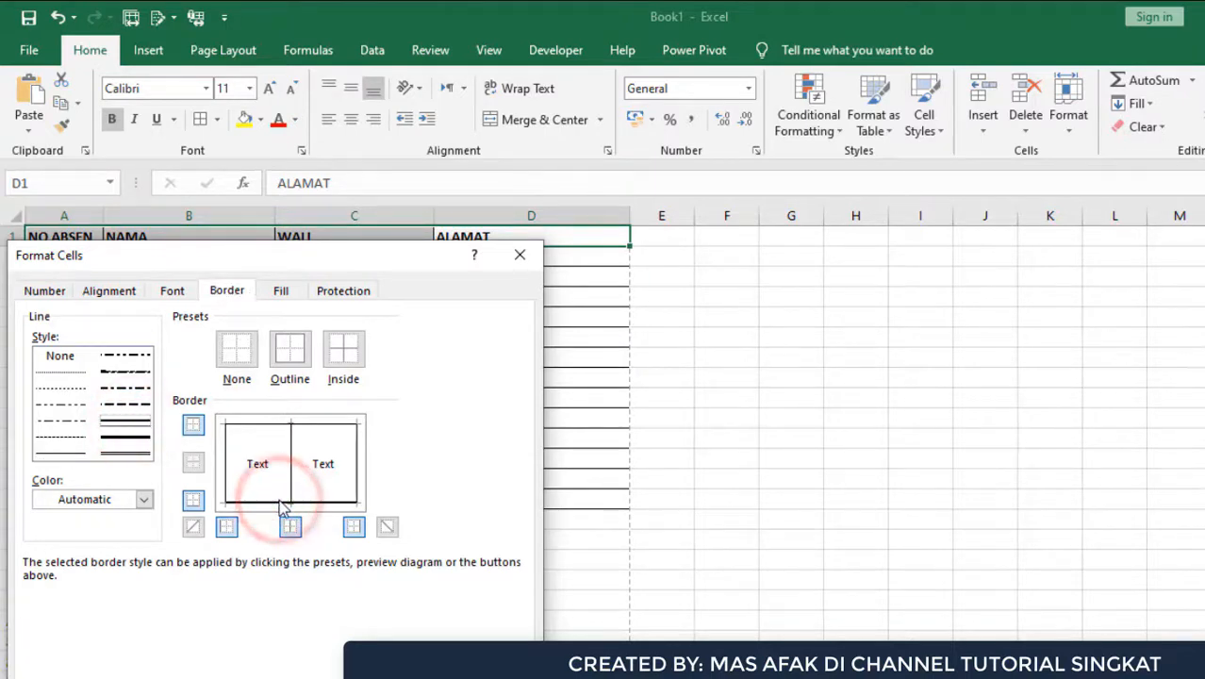
{"action": "key", "text": "Return"}
{"action": "left_click", "coordinate": [398, 378]}
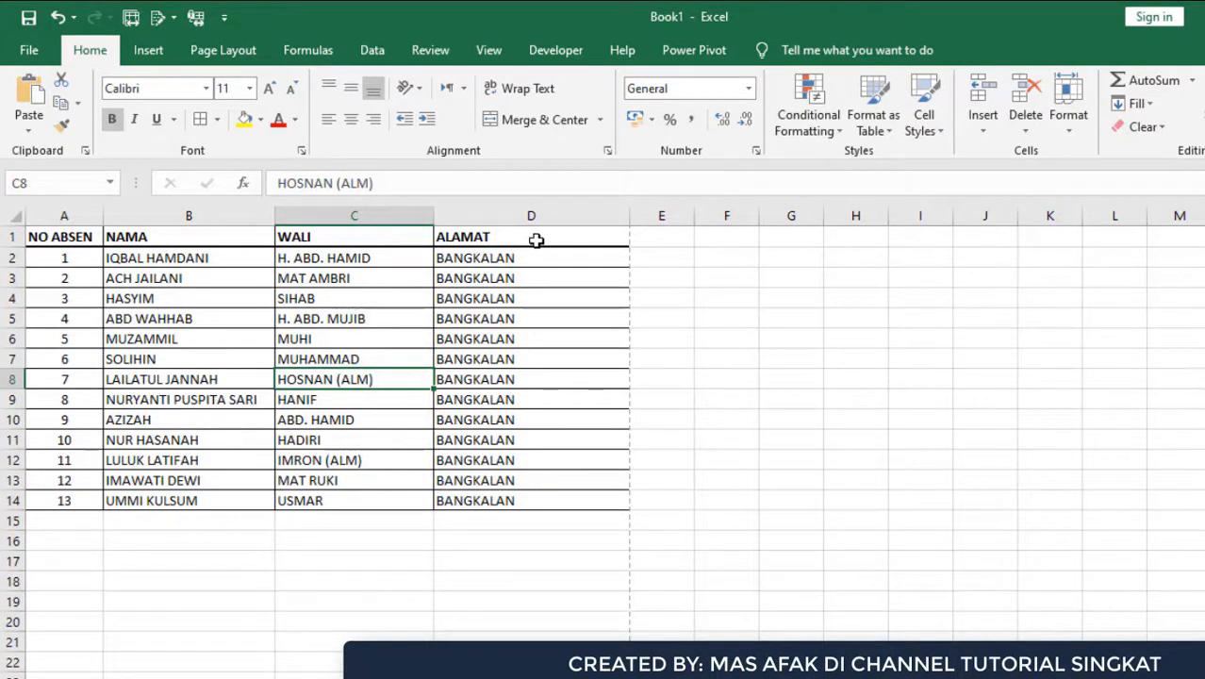
Apply a double line as the bottom border of the header cells A1:D1 and deselect the table
{"action": "left_click_drag", "start_coordinate": [533, 238], "coordinate": [64, 237]}
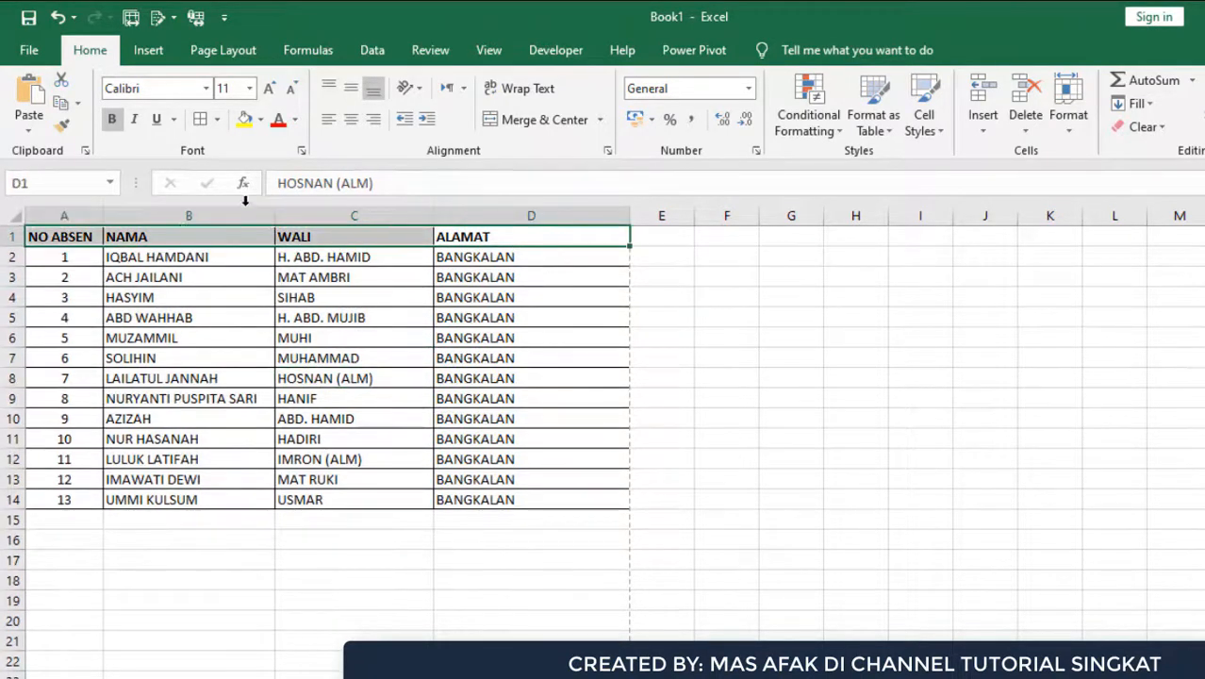
{"action": "right_click", "coordinate": [265, 240]}
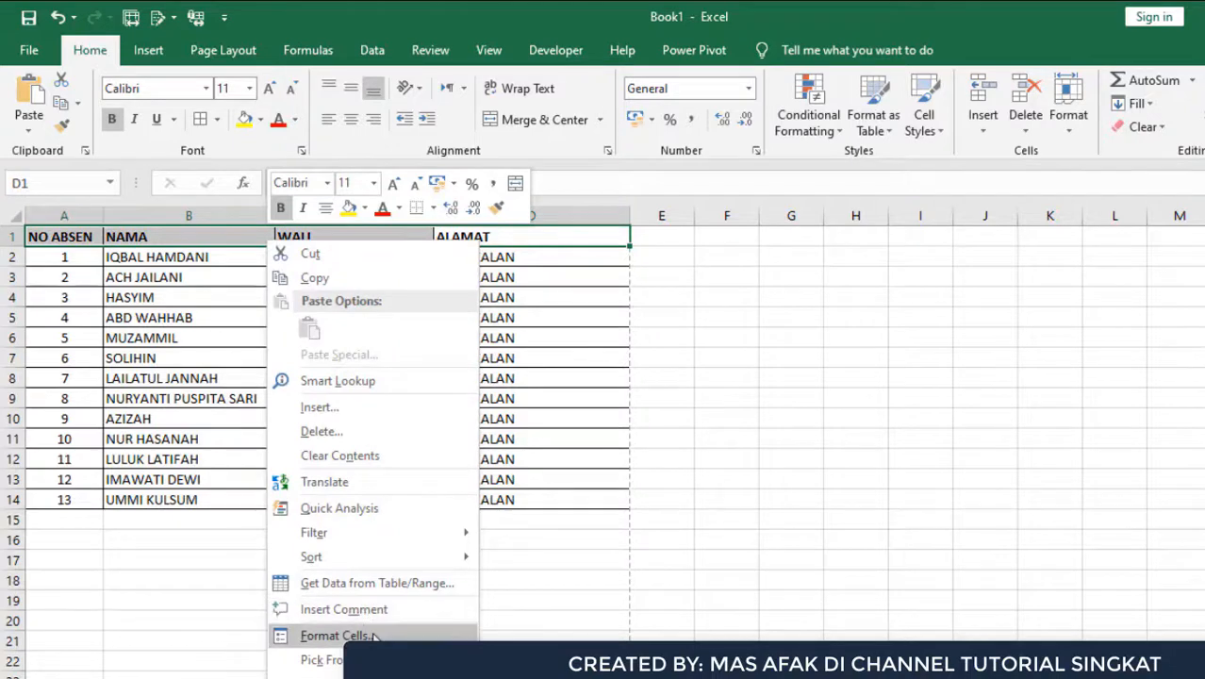
{"action": "left_click", "coordinate": [374, 633]}
{"action": "left_click", "coordinate": [239, 454]}
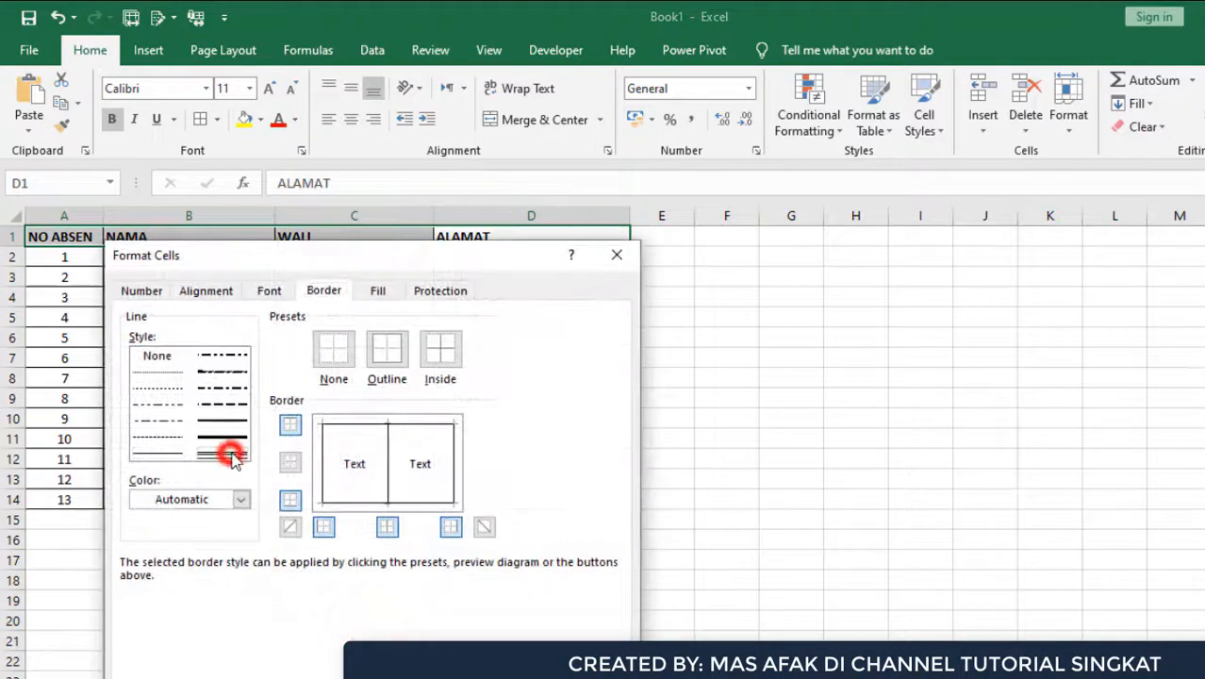
{"action": "left_click", "coordinate": [340, 496]}
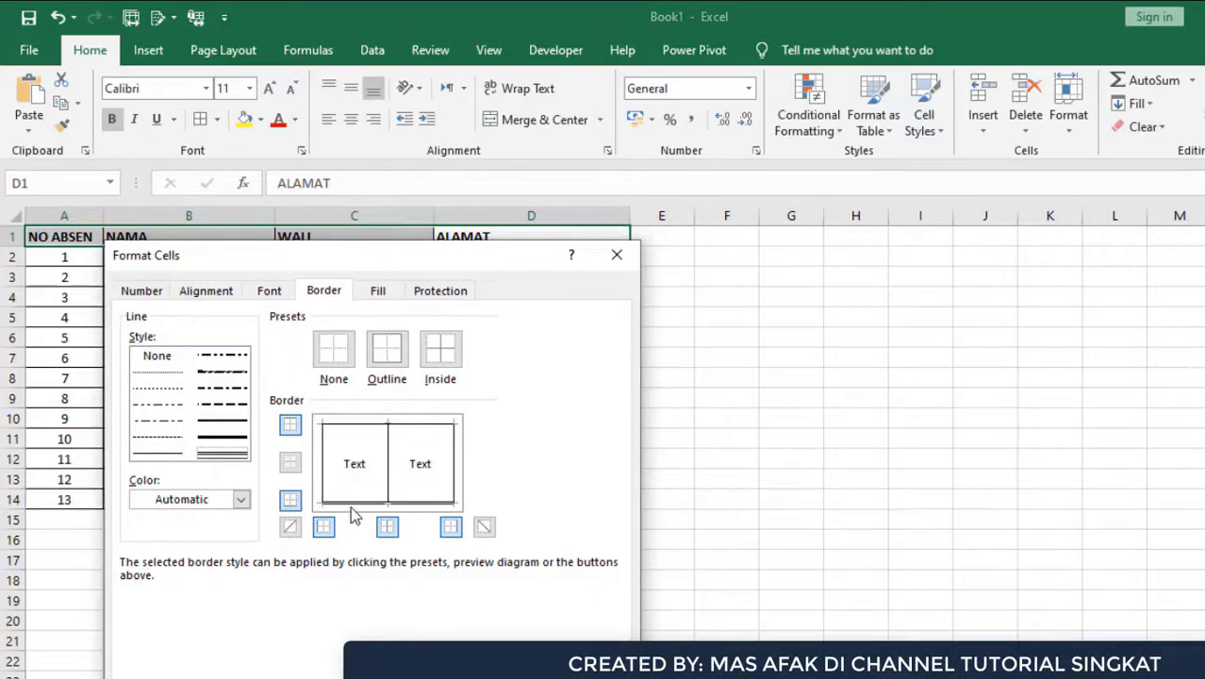
{"action": "key", "text": "Return"}
{"action": "left_click", "coordinate": [458, 502]}
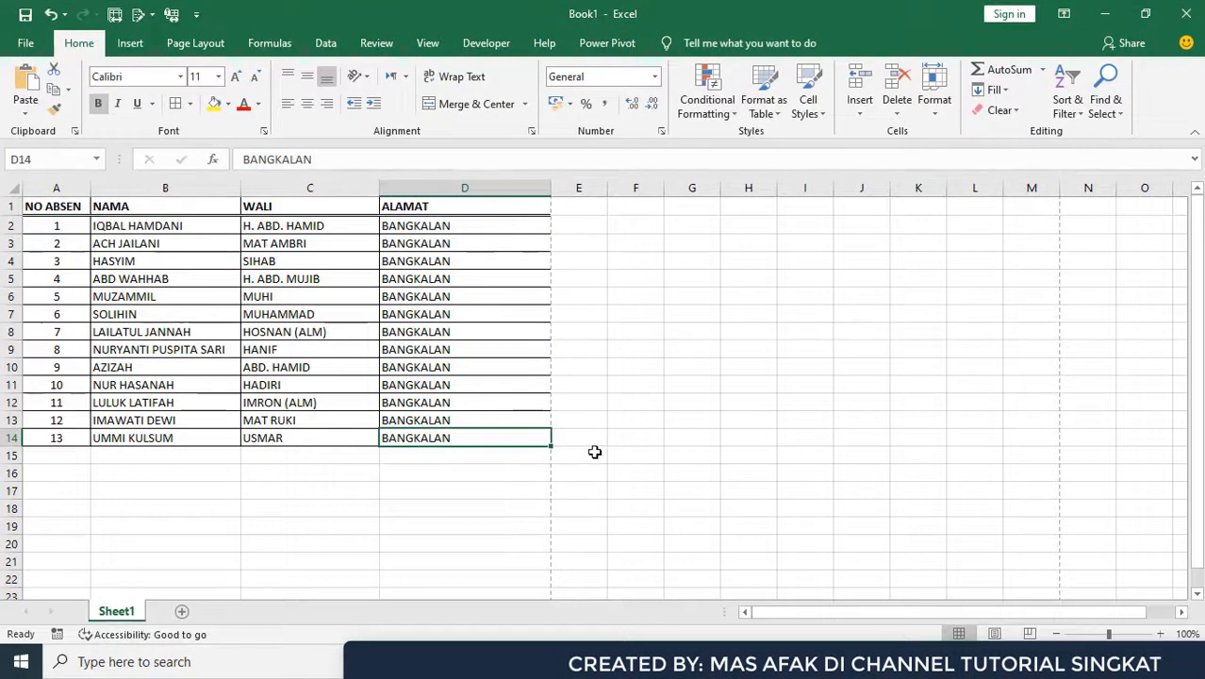
{"action": "left_click", "coordinate": [309, 495]}
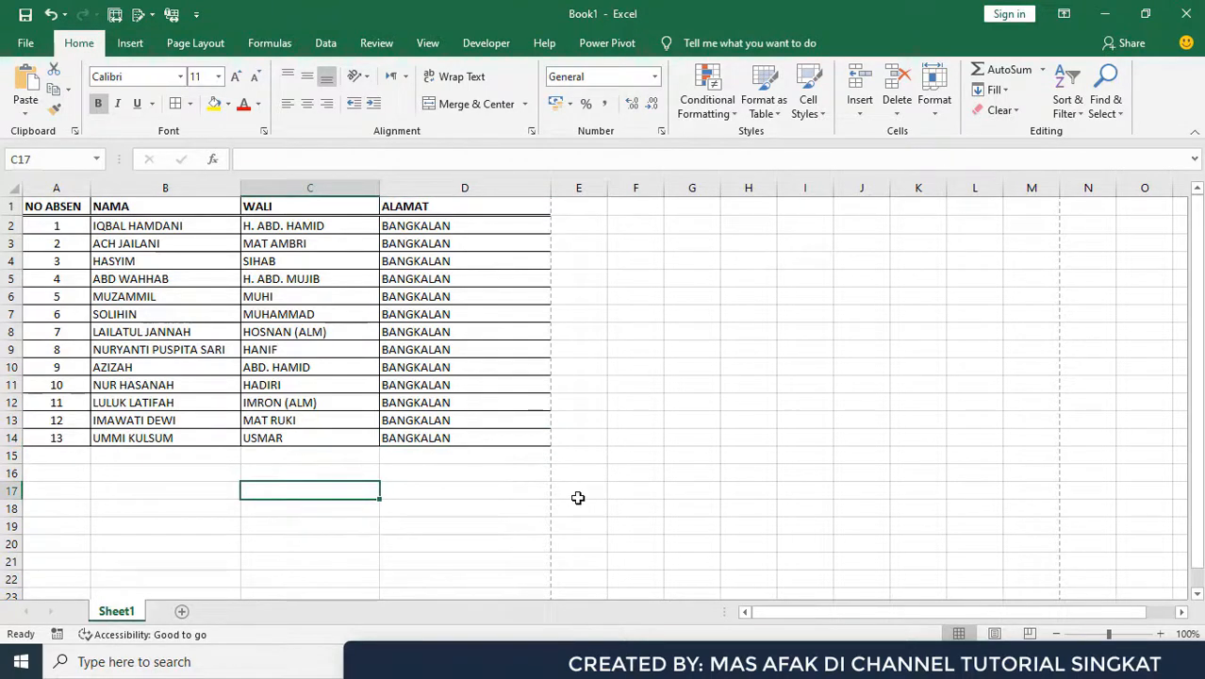
Check the student table in the print preview and return to the worksheet
{"action": "key", "text": "ctrl+p"}
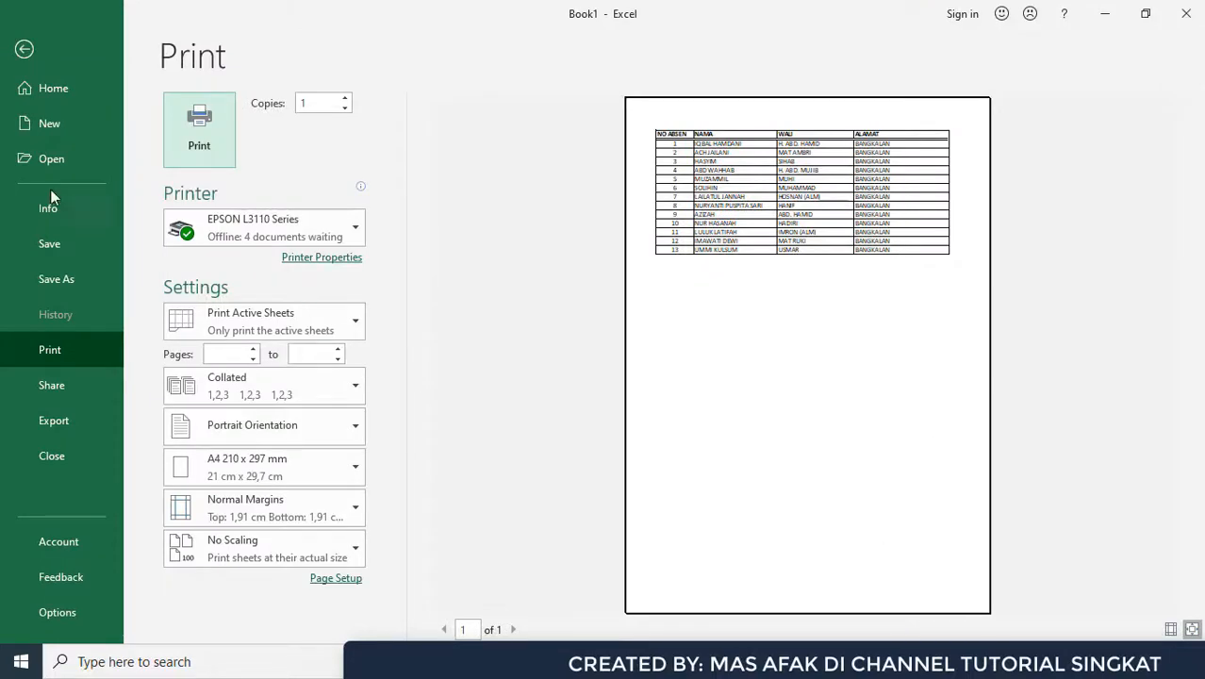
{"action": "left_click", "coordinate": [24, 48]}
{"action": "left_click", "coordinate": [498, 336]}
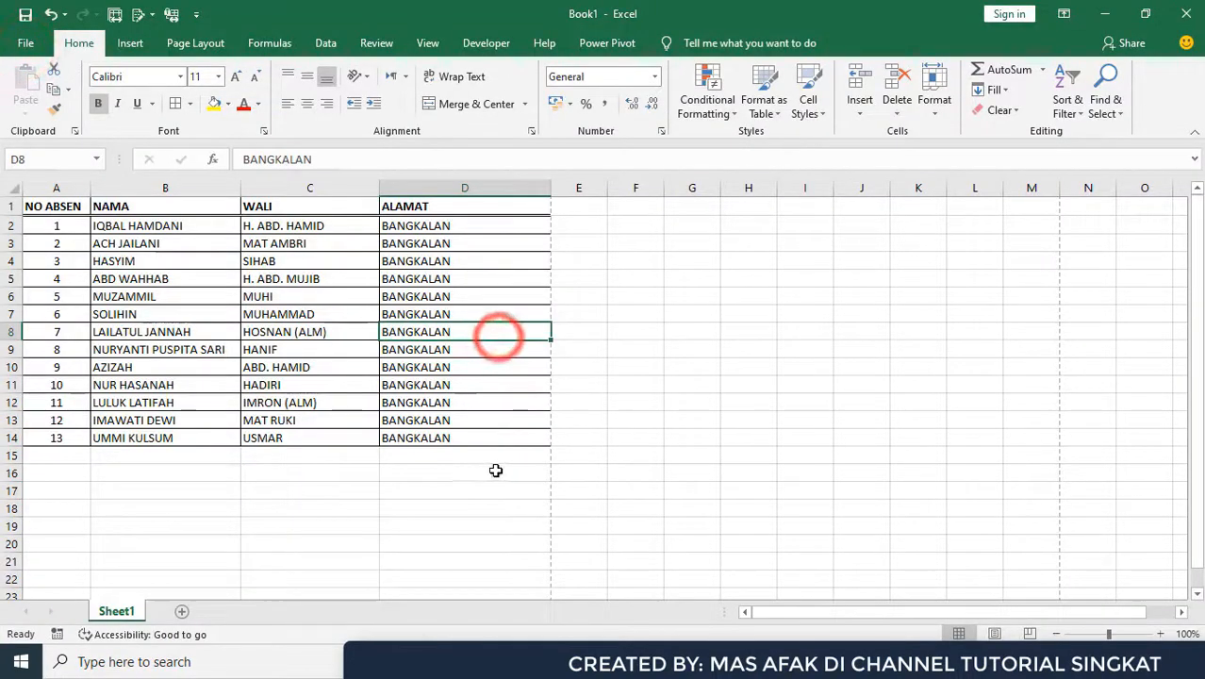
{"action": "left_click", "coordinate": [509, 469]}
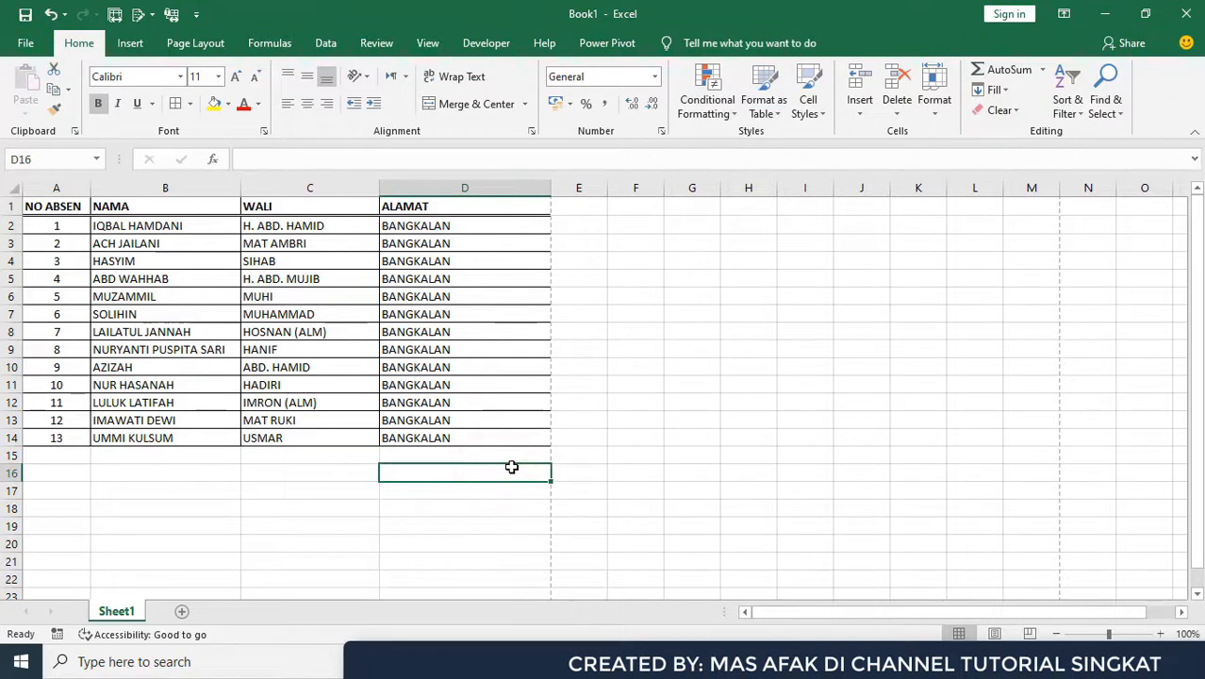